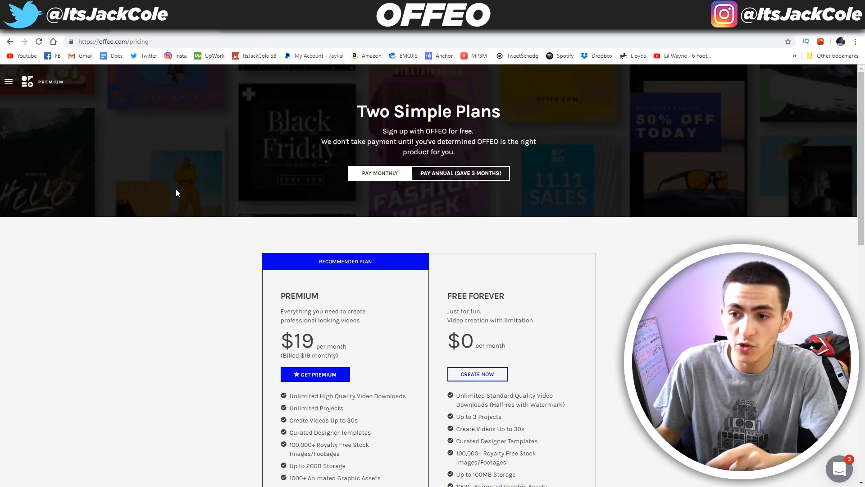
Review the Premium and Free Forever plans' features and compare monthly with annual pricing
{"action": "scroll", "coordinate": [135, 185], "scroll_direction": "down", "scroll_amount": 1}
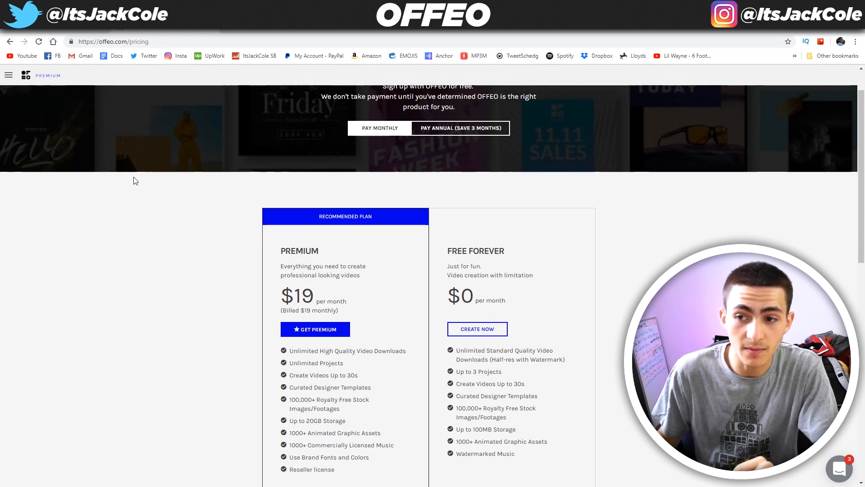
{"action": "scroll", "coordinate": [134, 182], "scroll_direction": "up", "scroll_amount": 1}
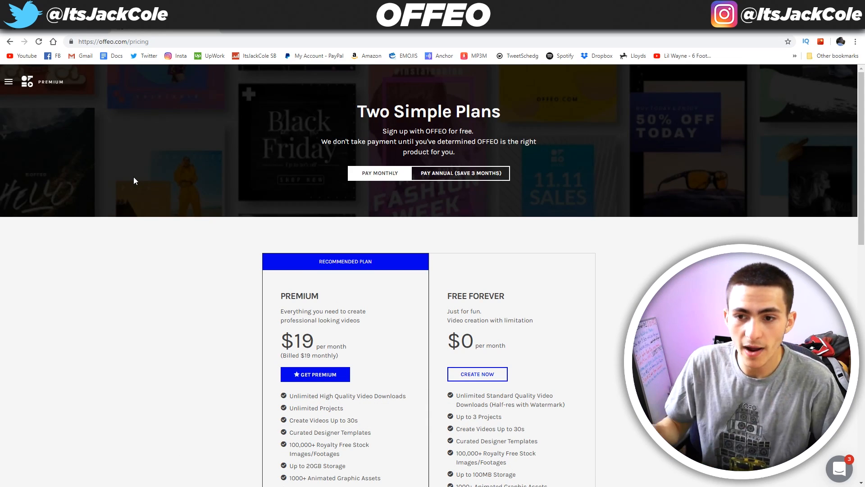
{"action": "scroll", "coordinate": [314, 261], "scroll_direction": "down", "scroll_amount": 2}
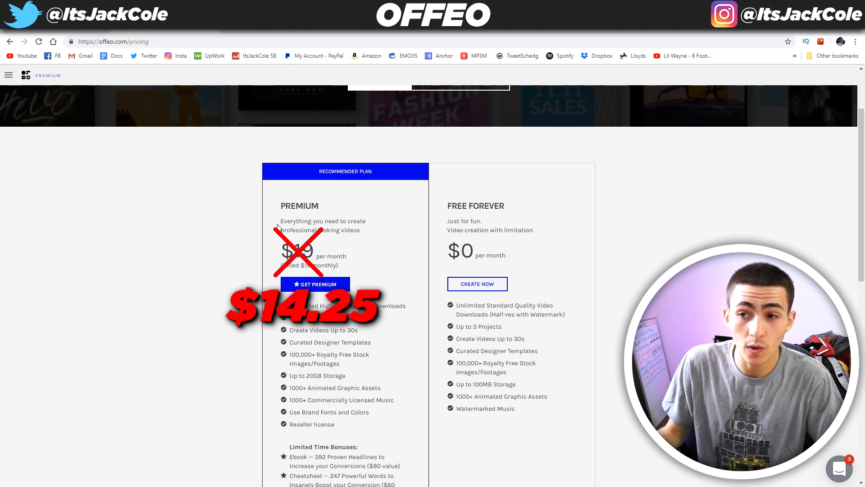
{"action": "scroll", "coordinate": [453, 185], "scroll_direction": "up", "scroll_amount": 2}
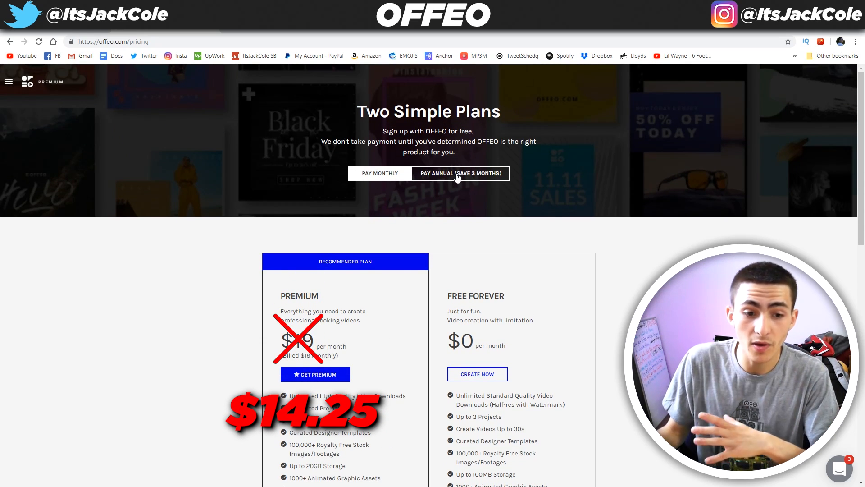
{"action": "left_click", "coordinate": [469, 173]}
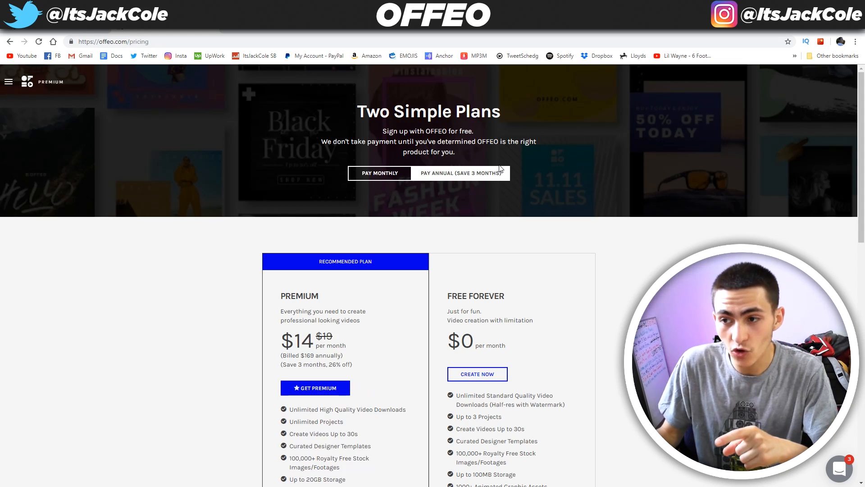
{"action": "scroll", "coordinate": [465, 169], "scroll_direction": "down", "scroll_amount": 1}
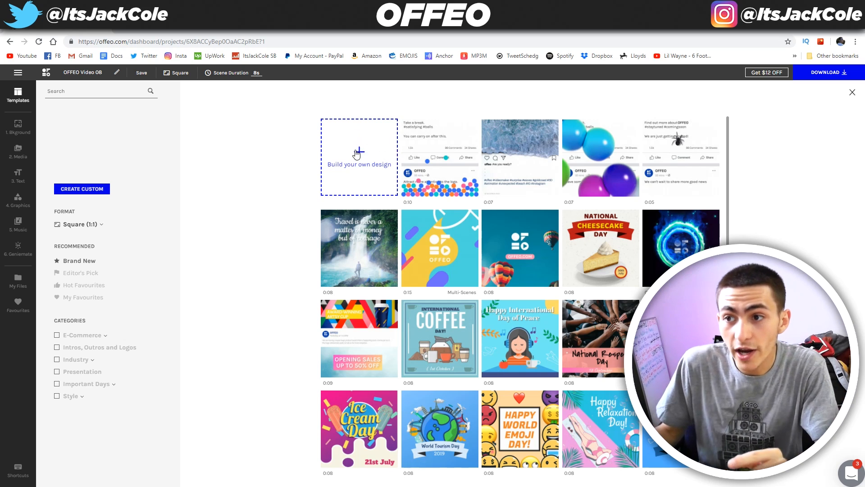
Start a blank square design and upload the Talking Clip video from the Desktop to the project files
{"action": "left_click", "coordinate": [358, 152]}
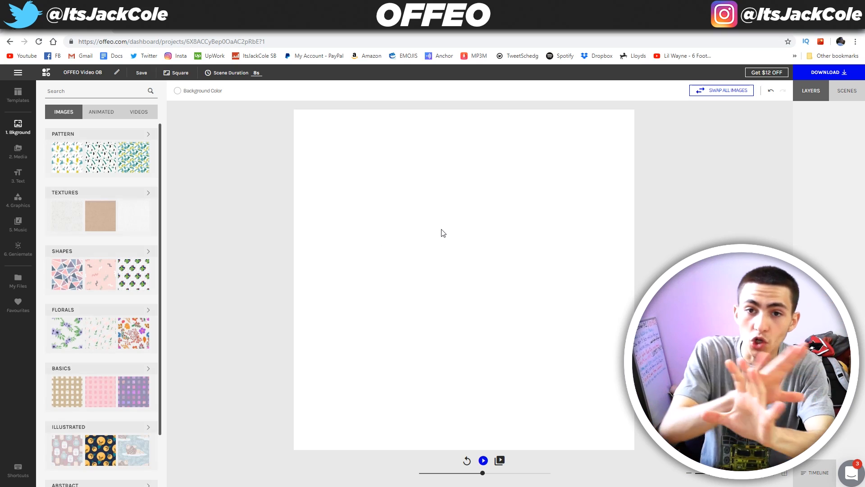
{"action": "left_click", "coordinate": [17, 280]}
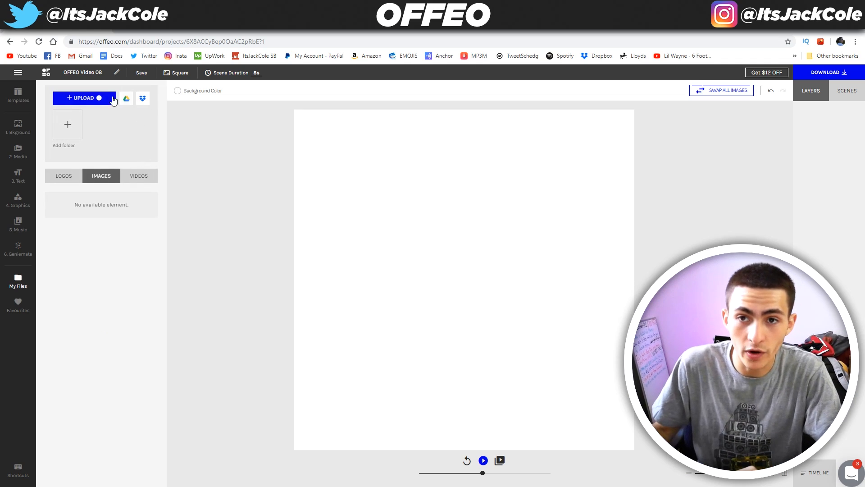
{"action": "left_click", "coordinate": [97, 98]}
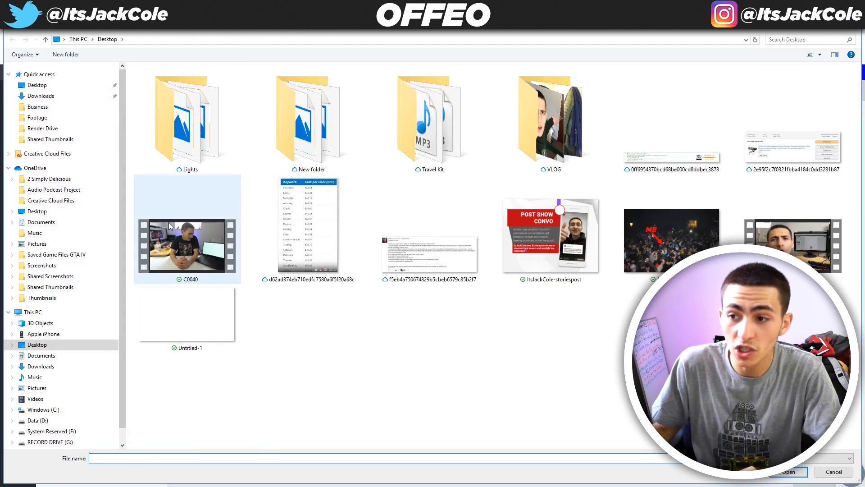
{"action": "left_click", "coordinate": [836, 251]}
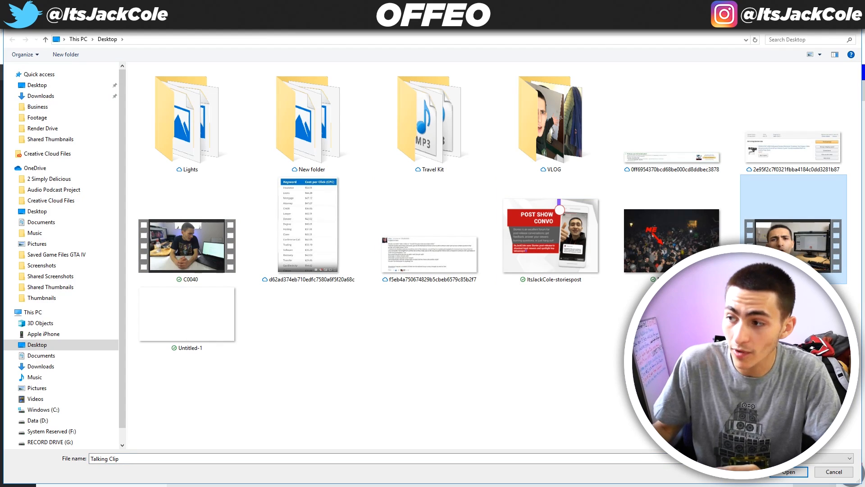
{"action": "left_click", "coordinate": [789, 472]}
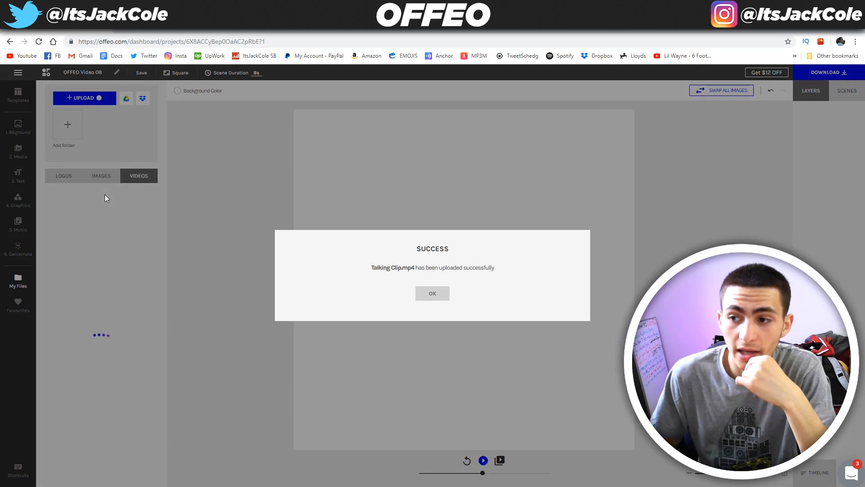
{"action": "left_click", "coordinate": [429, 296]}
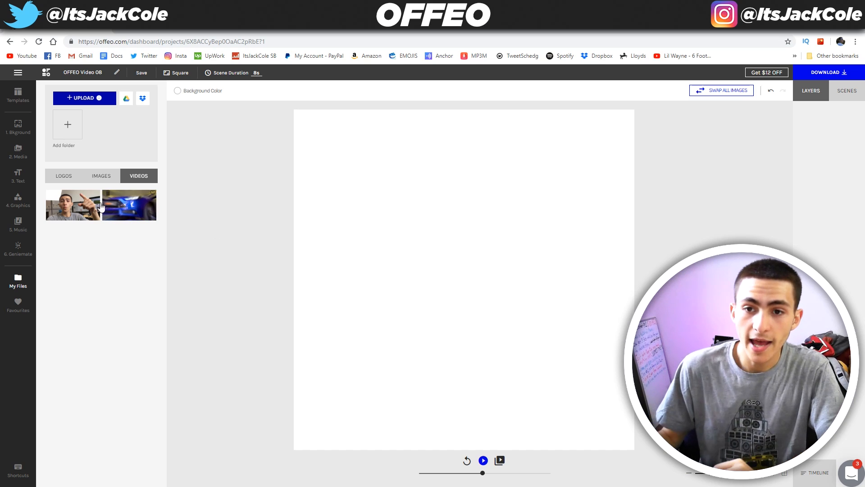
Place the uploaded talking clip on the canvas, enlarge it to about the canvas width, and centre it vertically
{"action": "left_click", "coordinate": [73, 206]}
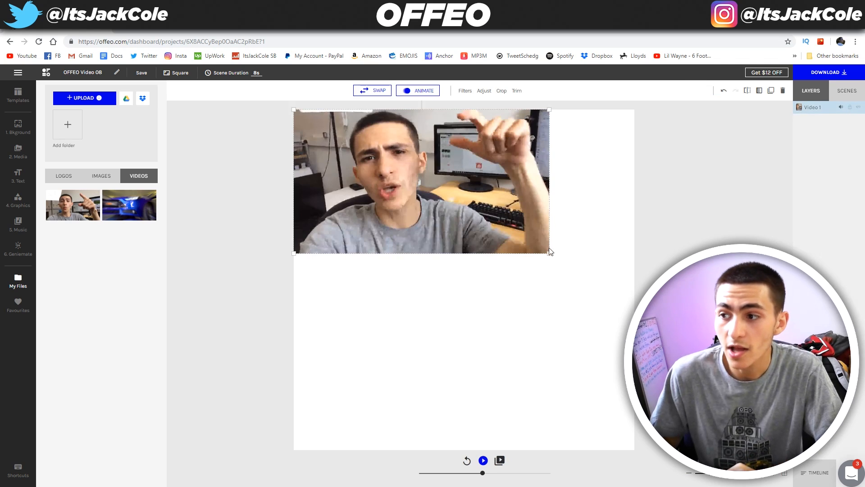
{"action": "left_click_drag", "start_coordinate": [550, 254], "coordinate": [613, 301]}
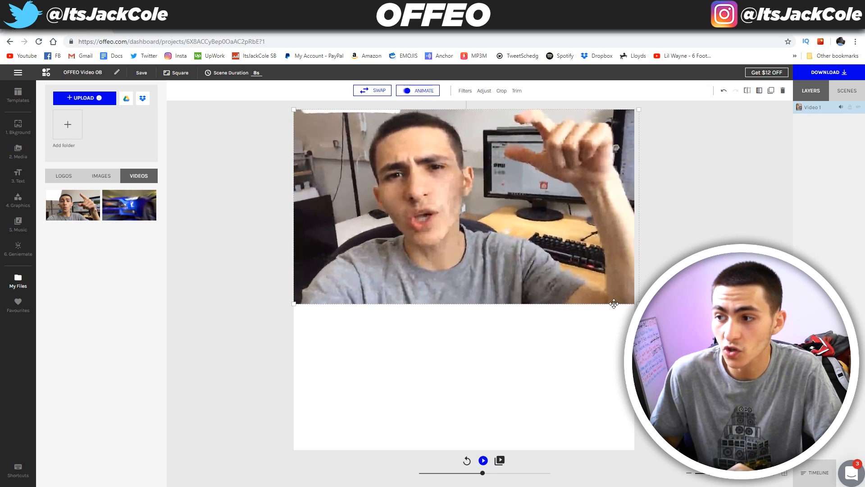
{"action": "left_click_drag", "start_coordinate": [544, 193], "coordinate": [544, 266]}
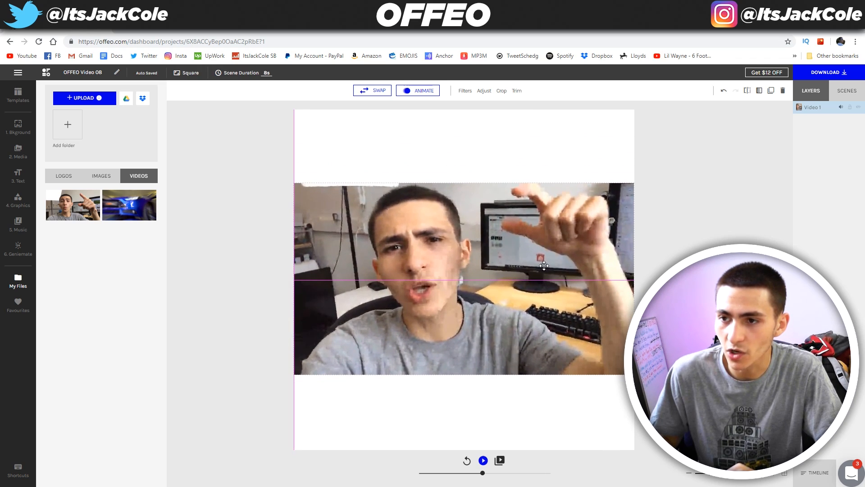
{"action": "left_click", "coordinate": [658, 225]}
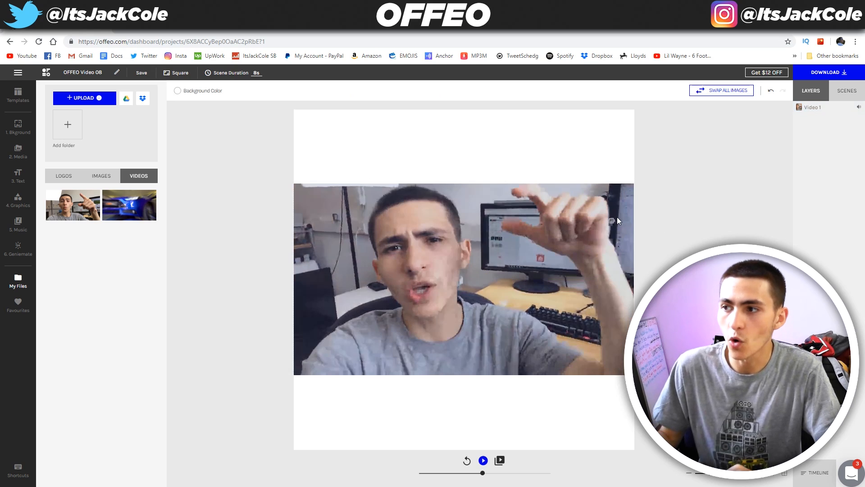
Enlarge the video slightly so it spans the full canvas width and realign it with the vertical centre
{"action": "left_click", "coordinate": [615, 221]}
{"action": "left_click_drag", "start_coordinate": [634, 375], "coordinate": [635, 375]}
{"action": "left_click", "coordinate": [665, 361]}
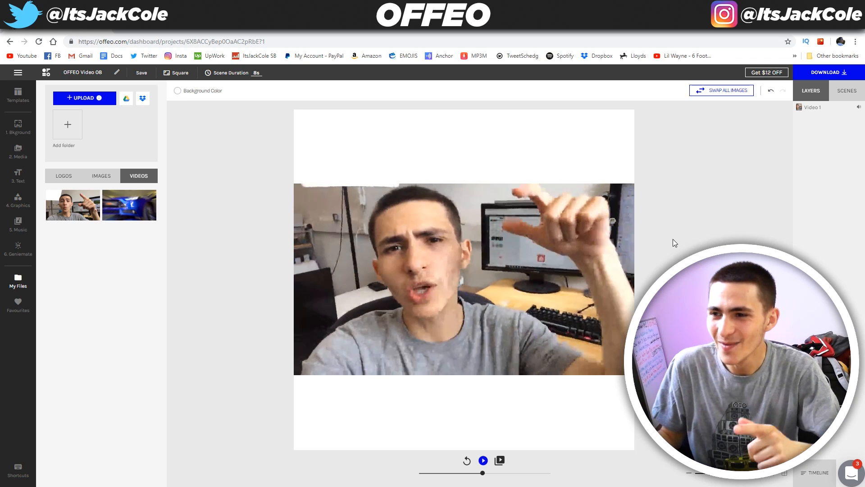
{"action": "left_click_drag", "start_coordinate": [519, 222], "coordinate": [519, 222]}
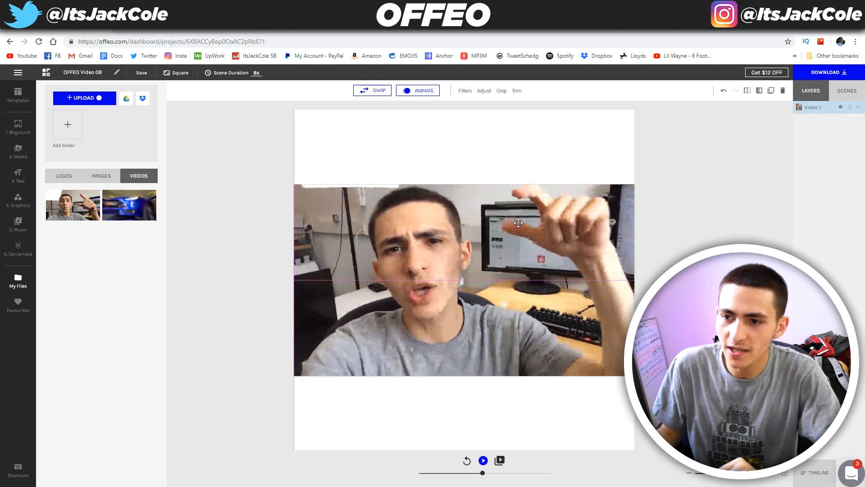
{"action": "left_click_drag", "start_coordinate": [504, 285], "coordinate": [513, 275]}
{"action": "left_click", "coordinate": [667, 266]}
Return the playhead to the start of the scene and set the scene duration to 16 seconds
{"action": "left_click_drag", "start_coordinate": [483, 472], "coordinate": [417, 473]}
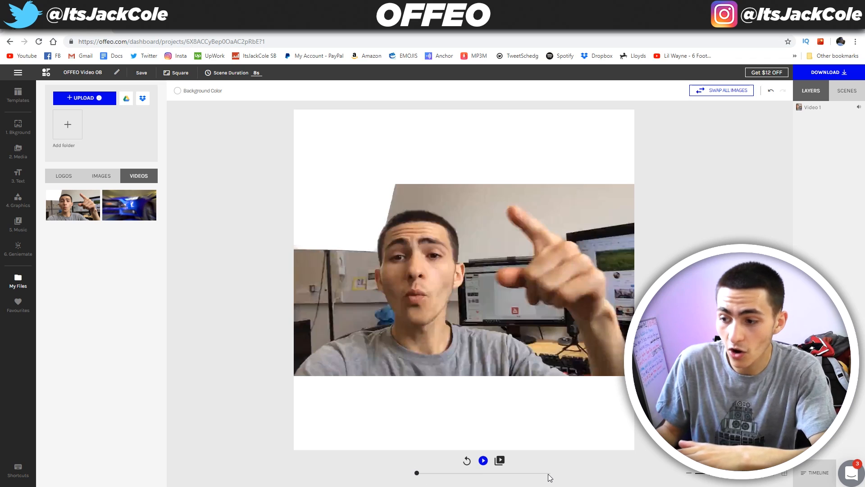
{"action": "left_click_drag", "start_coordinate": [417, 472], "coordinate": [395, 472]}
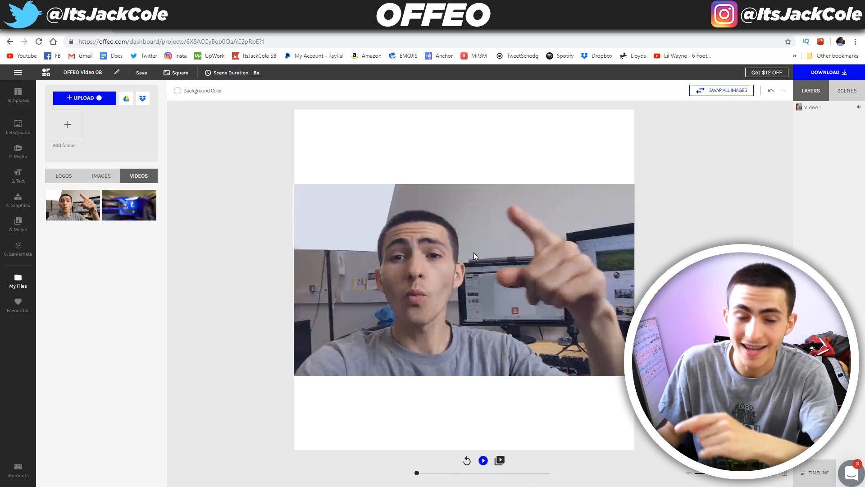
{"action": "left_click", "coordinate": [464, 249]}
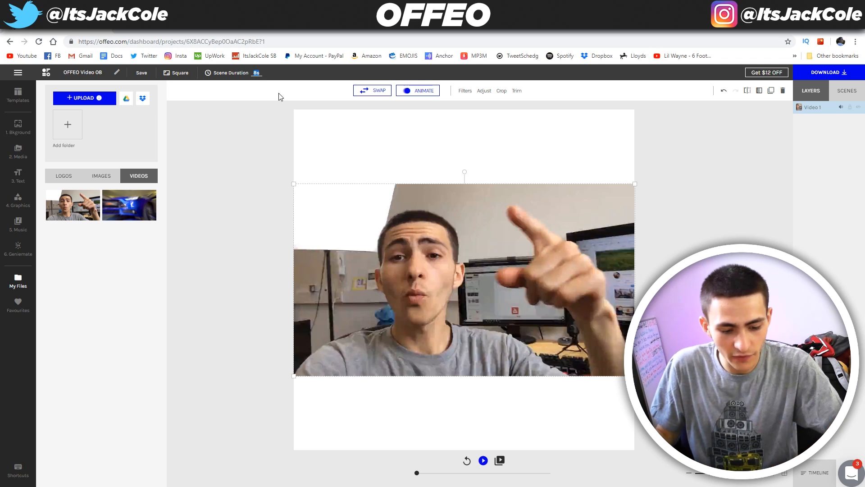
{"action": "type", "text": "16"}
{"action": "left_click", "coordinate": [373, 143]}
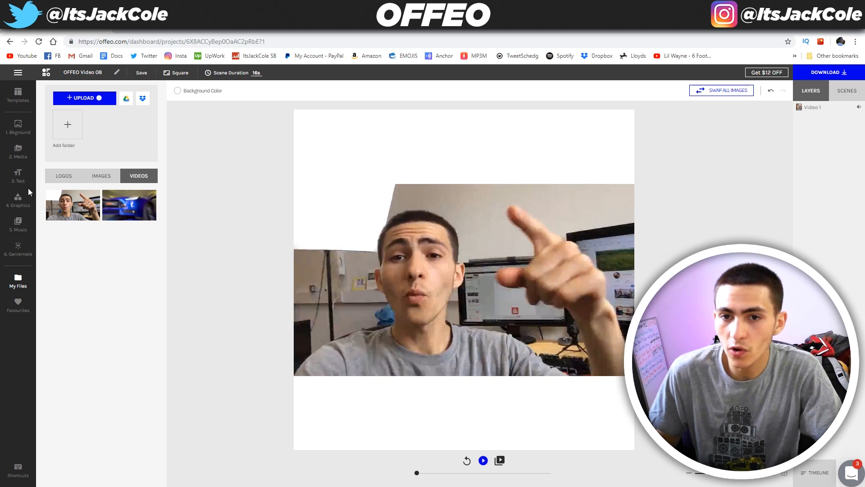
Add two copies of the YouTube icon from the Social Icons graphics to the design
{"action": "left_click", "coordinate": [17, 198]}
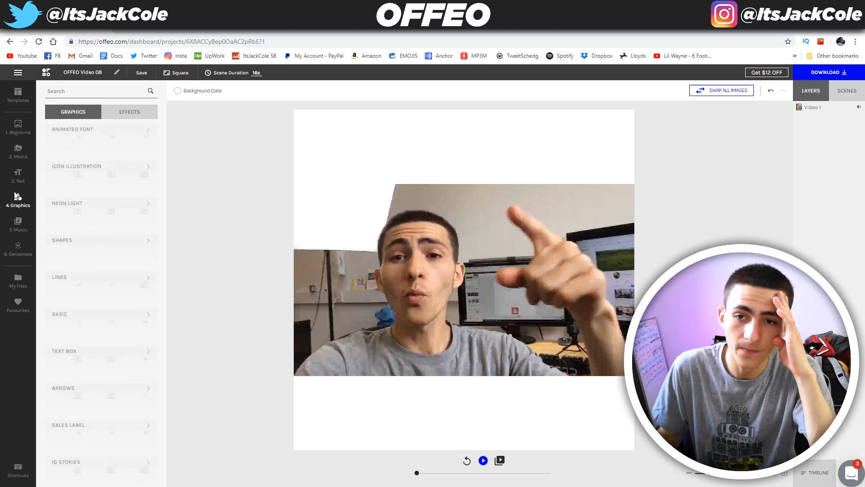
{"action": "scroll", "coordinate": [87, 189], "scroll_direction": "down", "scroll_amount": 10}
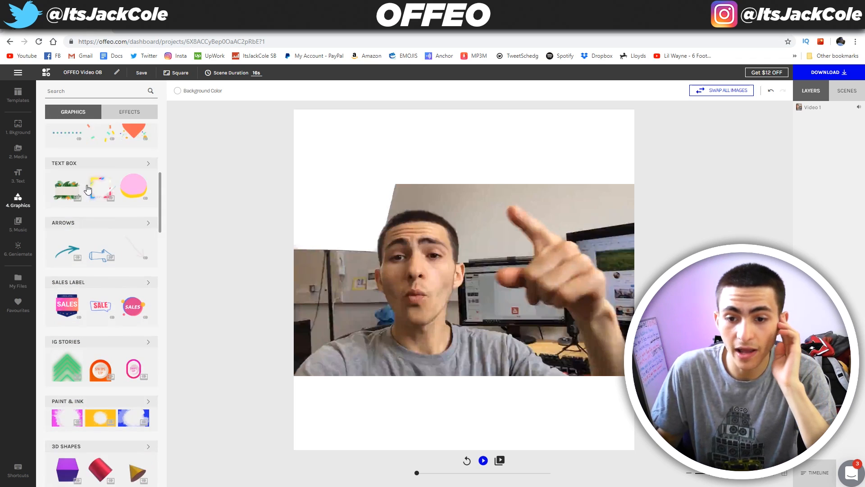
{"action": "scroll", "coordinate": [88, 190], "scroll_direction": "down", "scroll_amount": 5}
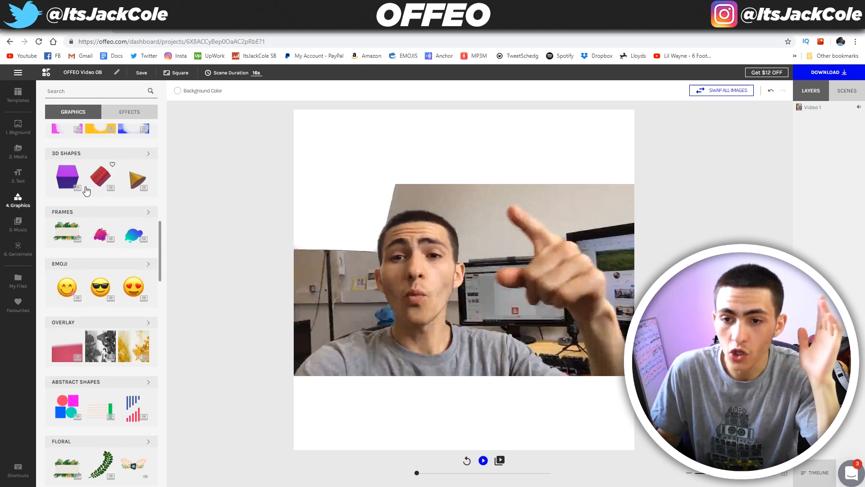
{"action": "scroll", "coordinate": [87, 191], "scroll_direction": "down", "scroll_amount": 10}
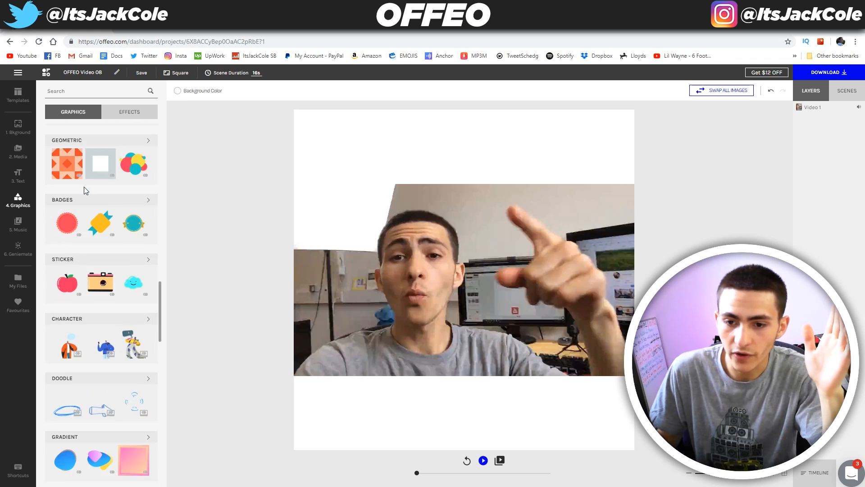
{"action": "scroll", "coordinate": [84, 191], "scroll_direction": "down", "scroll_amount": 5}
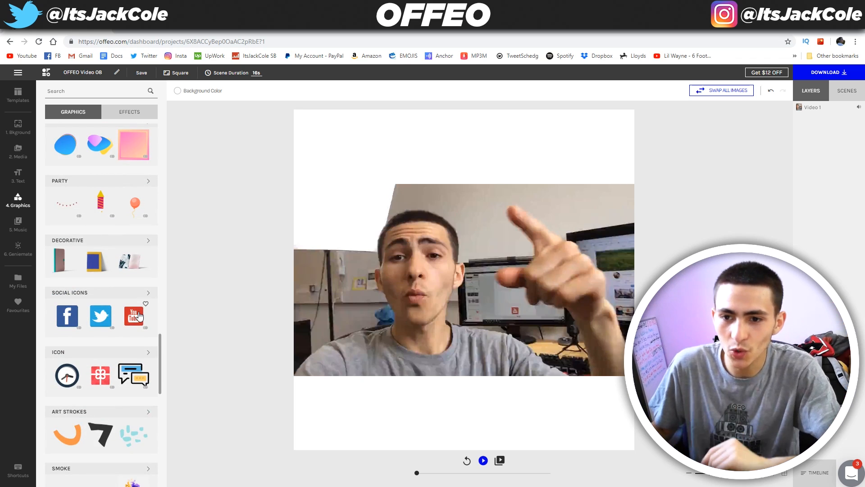
{"action": "left_click", "coordinate": [145, 317]}
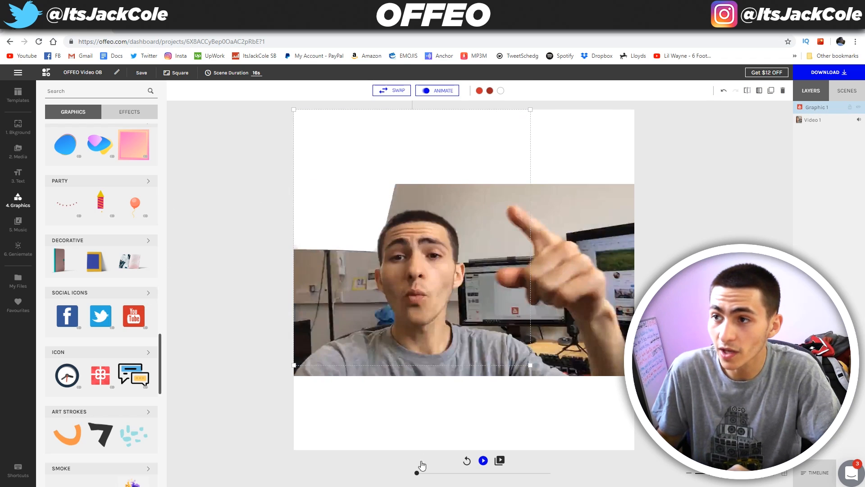
{"action": "left_click", "coordinate": [435, 414]}
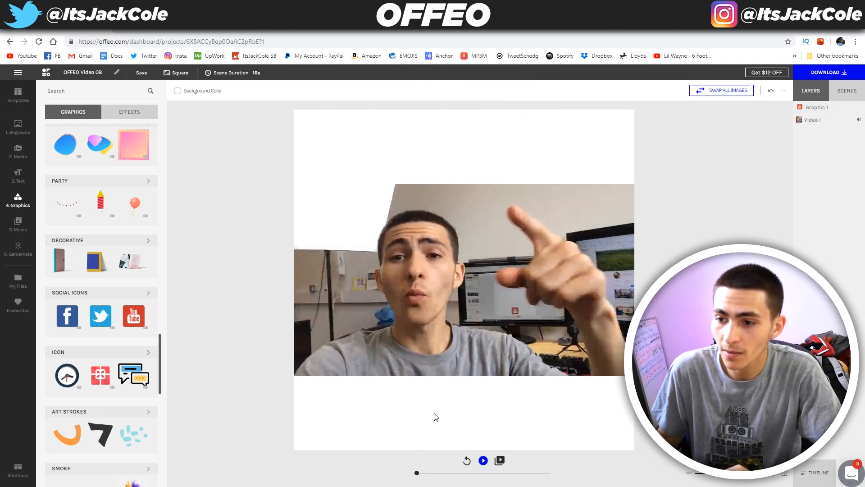
{"action": "left_click", "coordinate": [129, 323]}
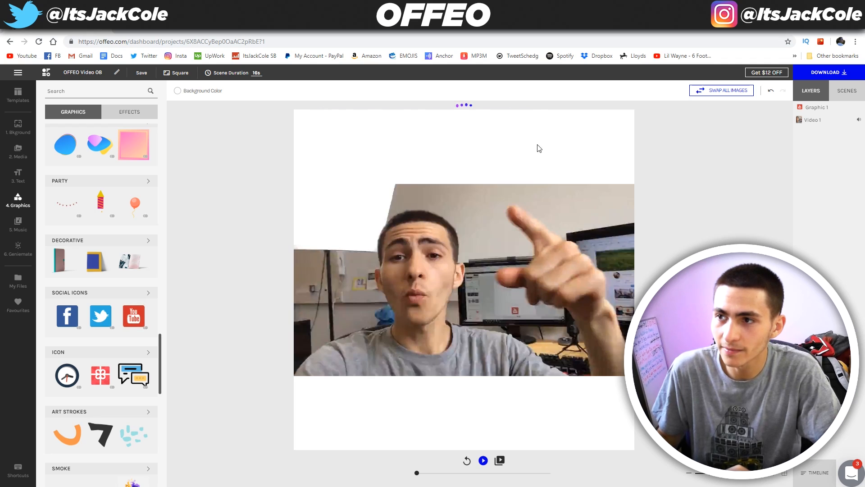
Move the video up on the canvas, leaving only a narrow white strip above it
{"action": "left_click_drag", "start_coordinate": [578, 242], "coordinate": [578, 160]}
Add another YouTube icon and scrub the opened timeline to just past 1 second
{"action": "left_click", "coordinate": [135, 321]}
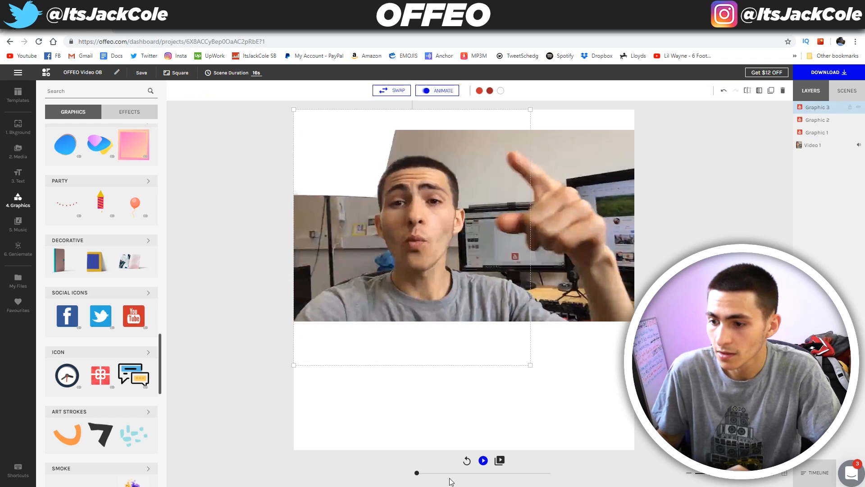
{"action": "left_click", "coordinate": [813, 472]}
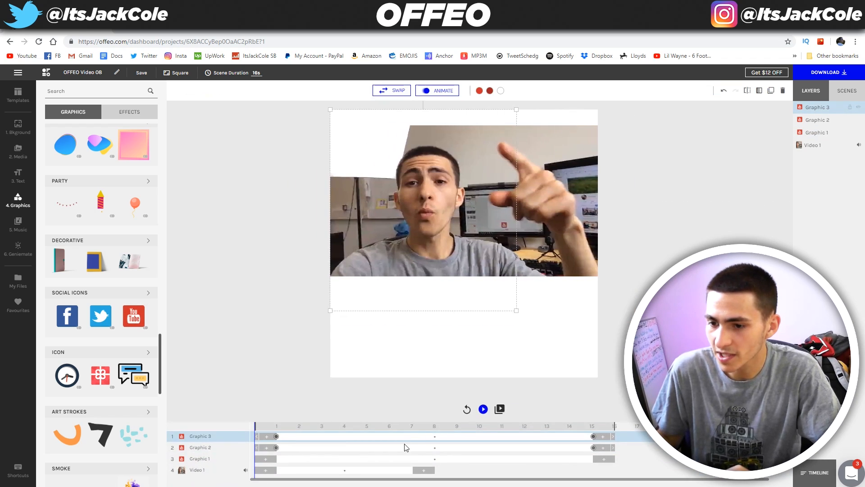
{"action": "left_click_drag", "start_coordinate": [261, 427], "coordinate": [282, 427]}
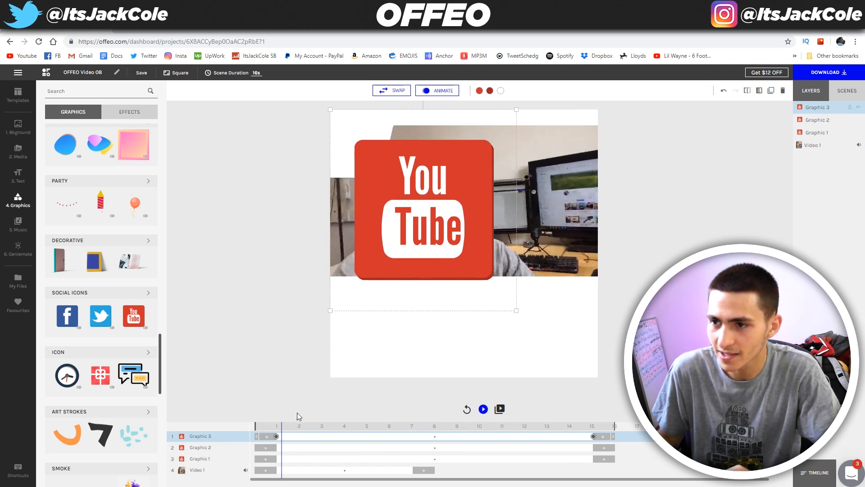
Delete every YouTube icon graphic from the design, keeping only the video layer
{"action": "key", "text": "Delete"}
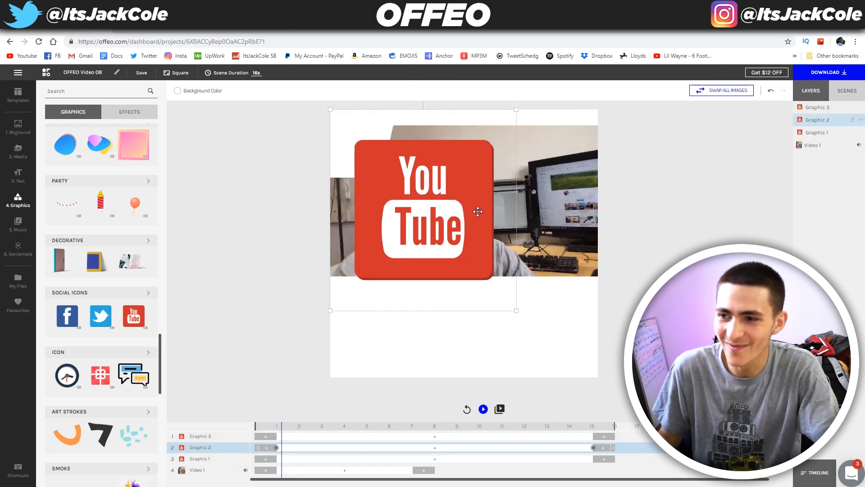
{"action": "key", "text": "Delete"}
{"action": "key", "text": "Delete"}
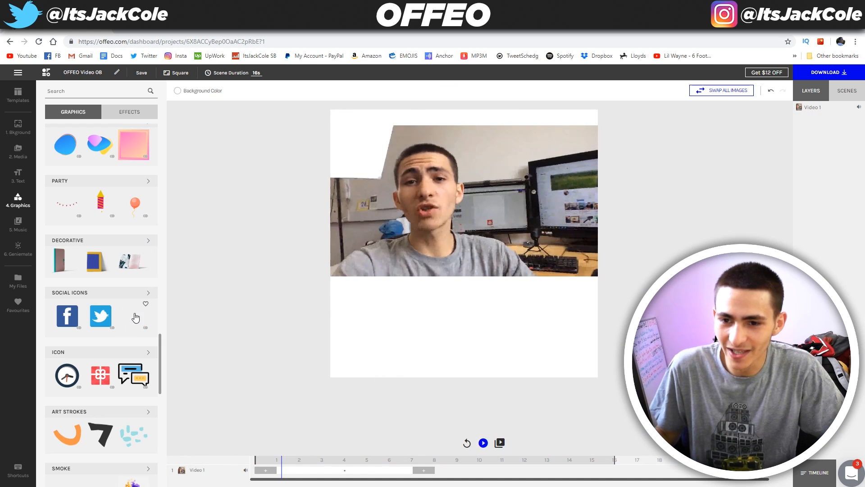
Undo the last YouTube icon deletion, then shrink the icon and place it in the white area below the video
{"action": "key", "text": "ctrl+z"}
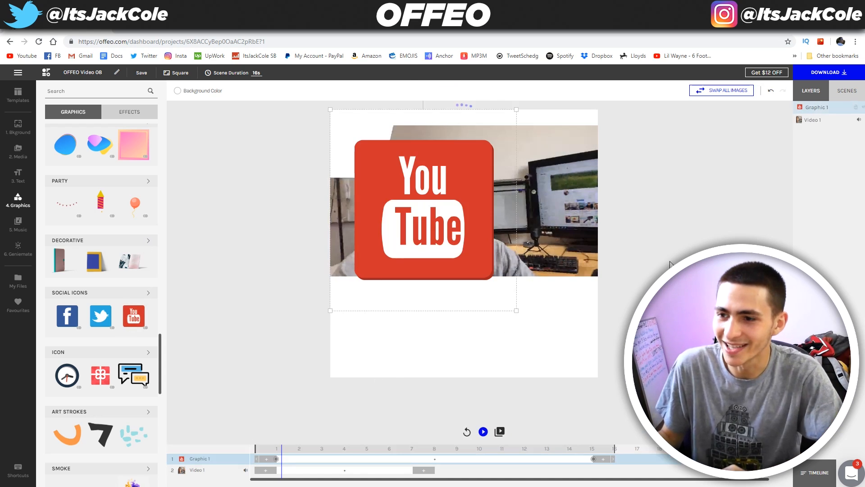
{"action": "left_click", "coordinate": [811, 472]}
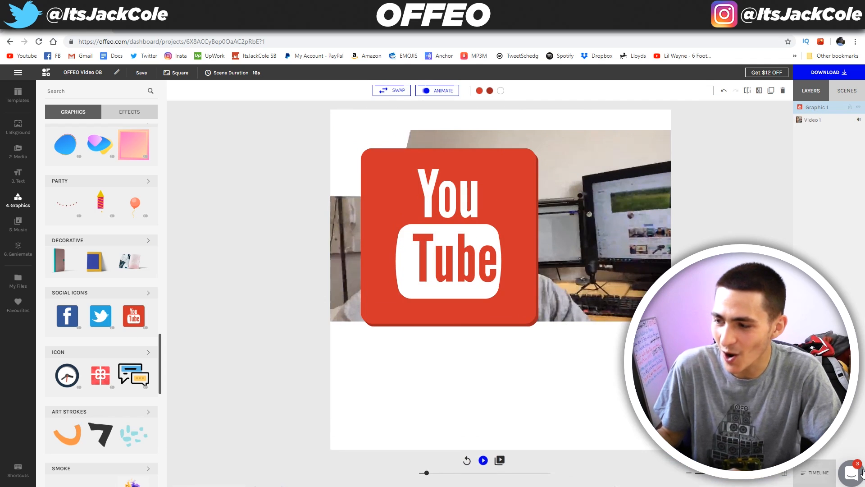
{"action": "left_click", "coordinate": [813, 474]}
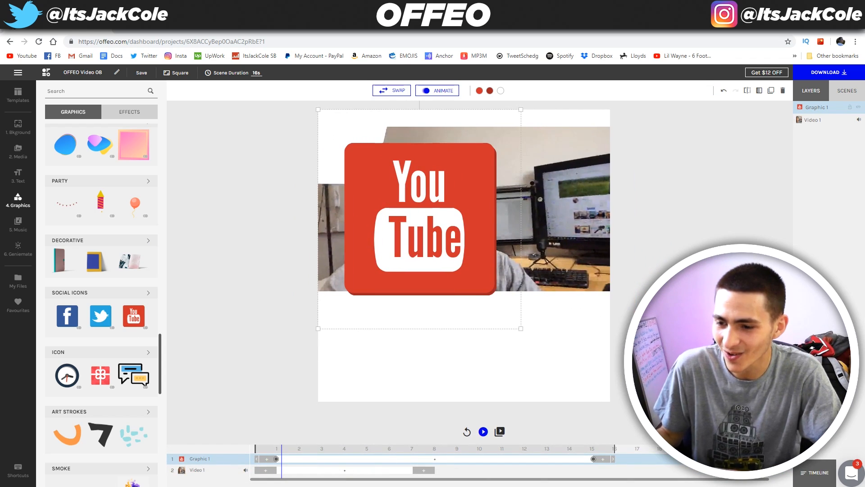
{"action": "left_click_drag", "start_coordinate": [448, 216], "coordinate": [490, 300]}
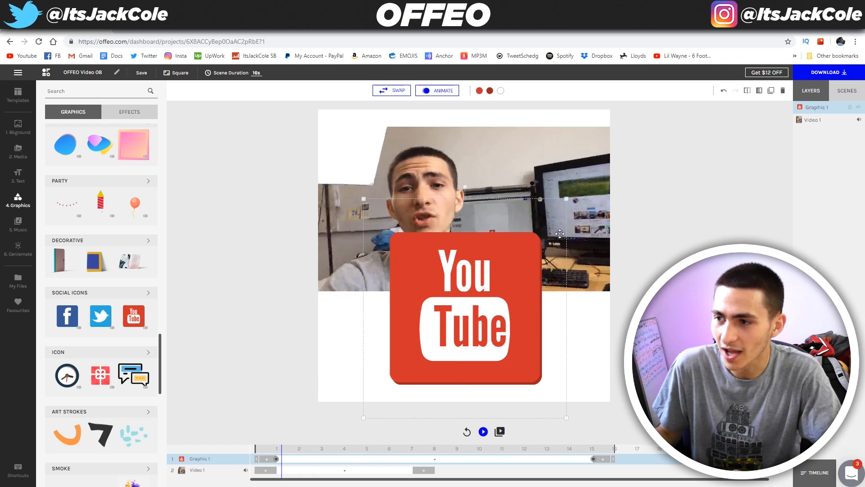
{"action": "left_click_drag", "start_coordinate": [566, 199], "coordinate": [439, 337]}
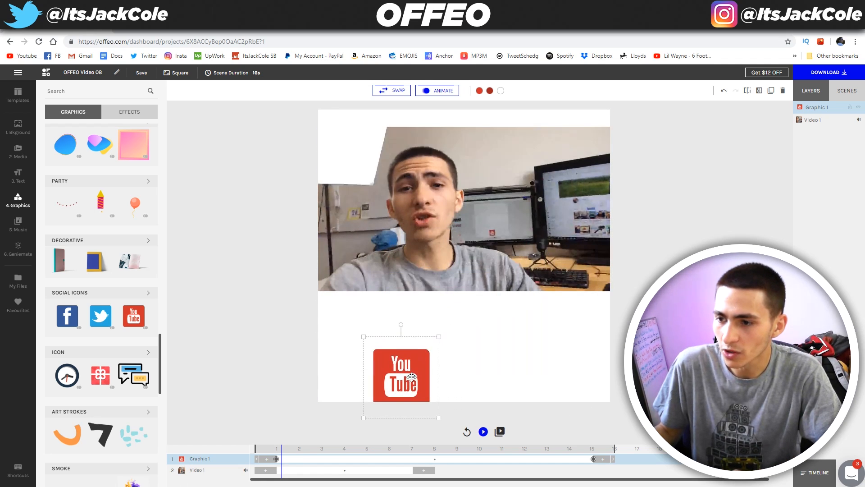
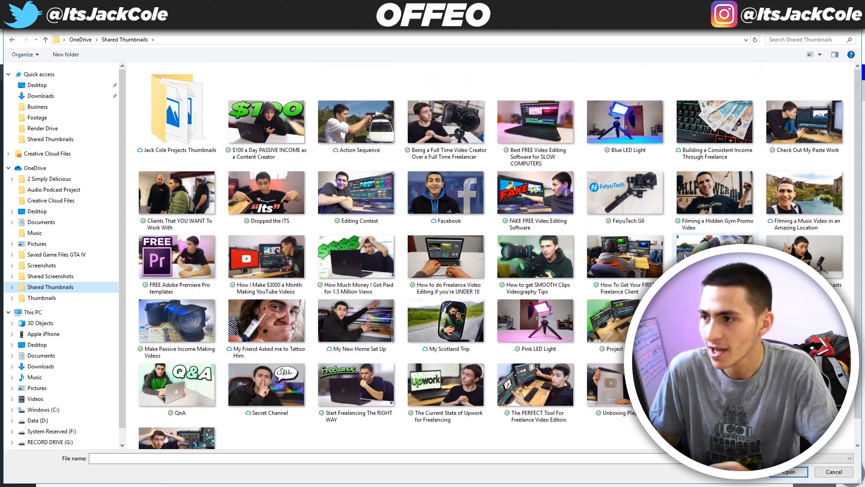
Upload the image "Filming a Hidden Gym Promo Video" from Shared Thumbnails and add it to the design
{"action": "left_click", "coordinate": [716, 196]}
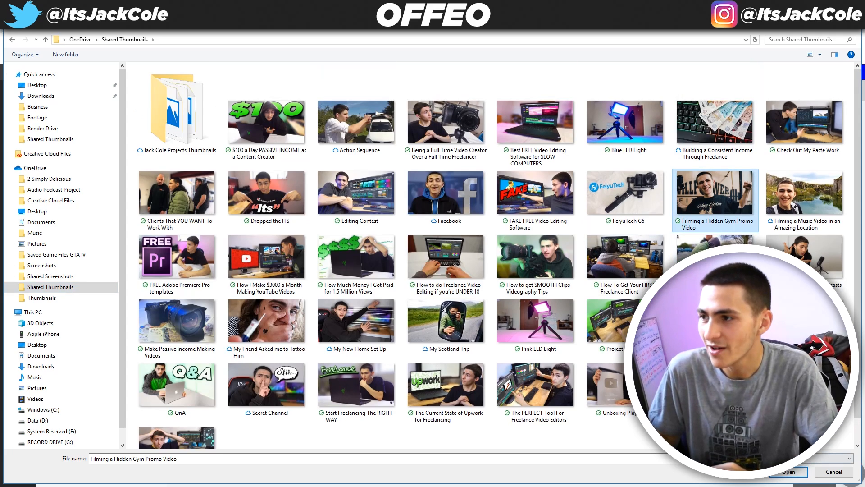
{"action": "left_click", "coordinate": [794, 474]}
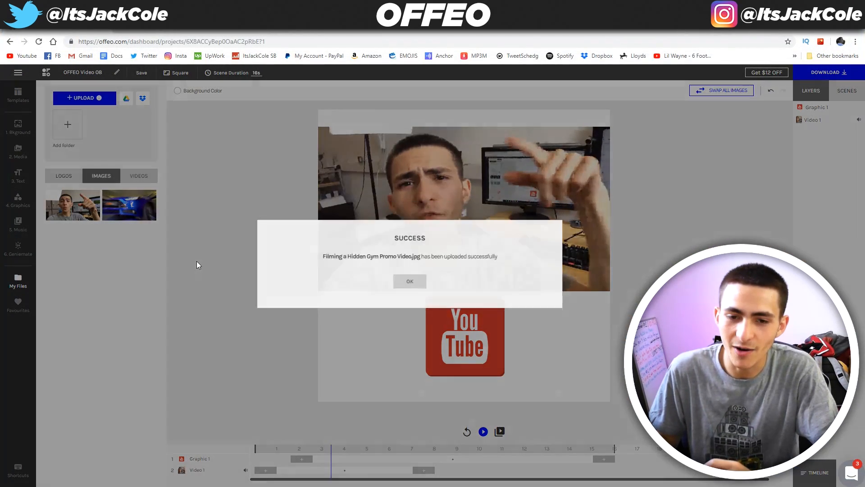
{"action": "left_click", "coordinate": [412, 283]}
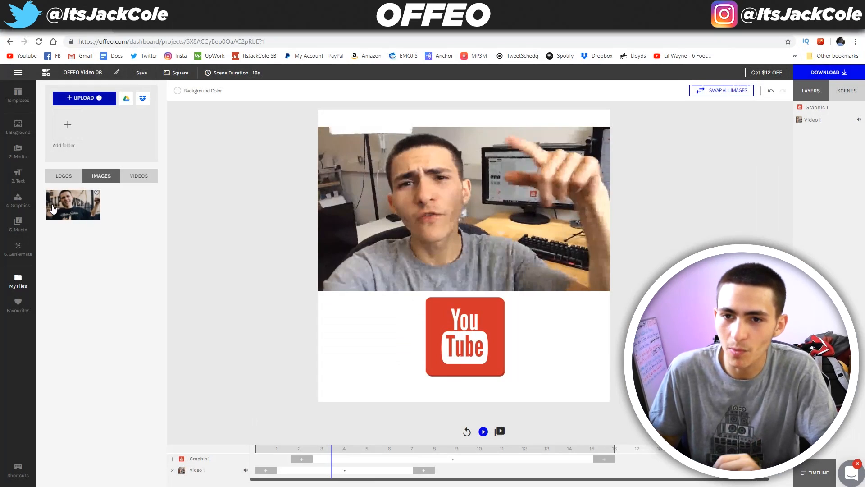
{"action": "left_click_drag", "start_coordinate": [66, 205], "coordinate": [333, 465]}
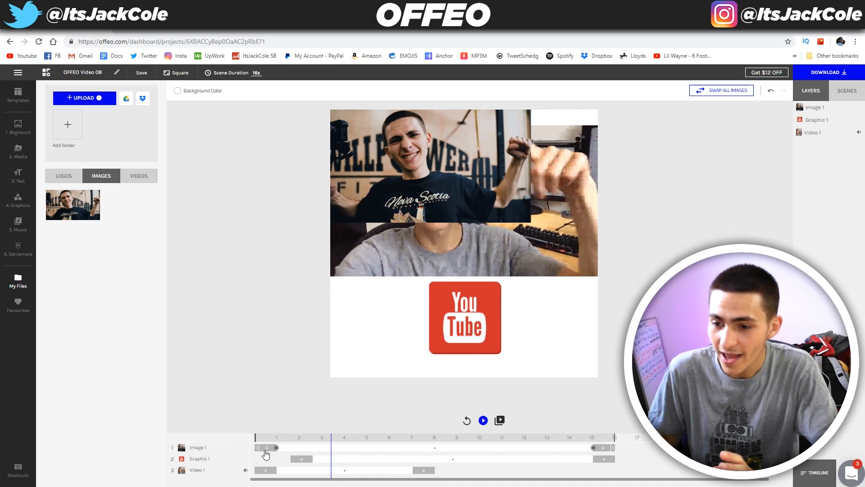
Start the gym photo at just past 3 seconds and enlarge it to cover the video area exactly
{"action": "left_click_drag", "start_coordinate": [266, 447], "coordinate": [317, 447]}
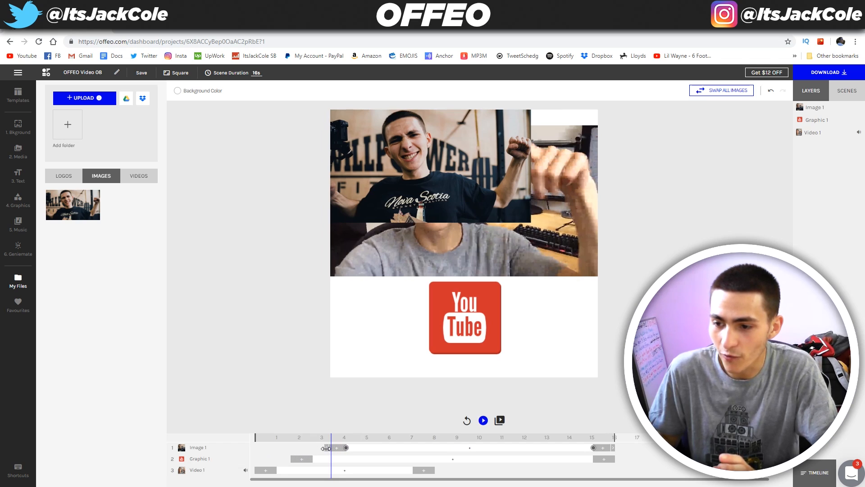
{"action": "mouse_move", "coordinate": [452, 170]}
{"action": "left_mouse_down"}
{"action": "mouse_move", "coordinate": [454, 198]}
{"action": "mouse_move", "coordinate": [453, 184]}
{"action": "left_mouse_up"}
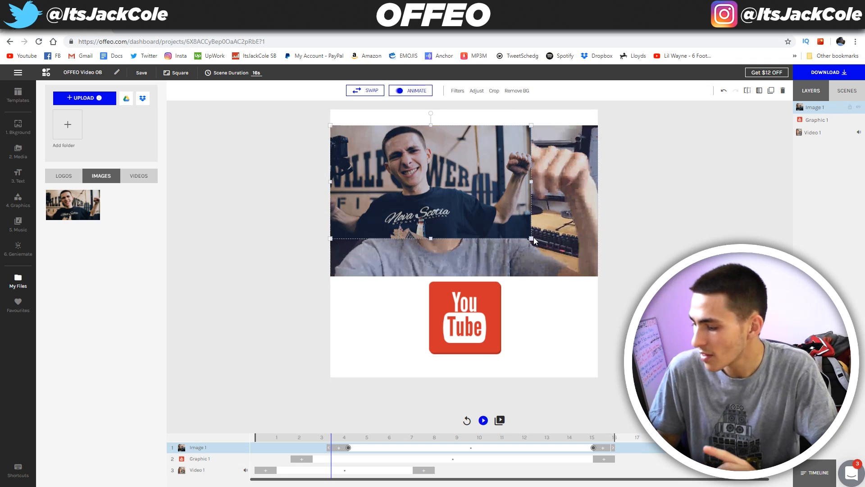
{"action": "left_click_drag", "start_coordinate": [532, 239], "coordinate": [659, 274]}
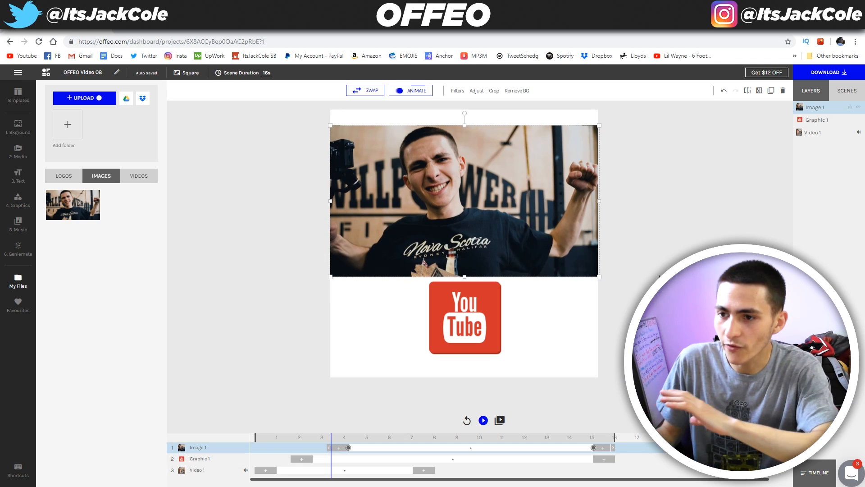
Play the scene from the start through the photo's appearance, pausing at about 8 seconds
{"action": "left_click_drag", "start_coordinate": [334, 439], "coordinate": [233, 442]}
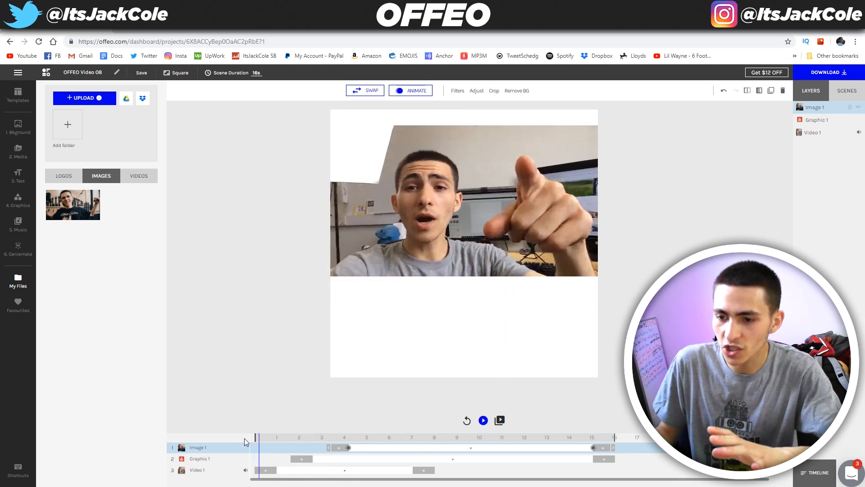
{"action": "left_click", "coordinate": [484, 421]}
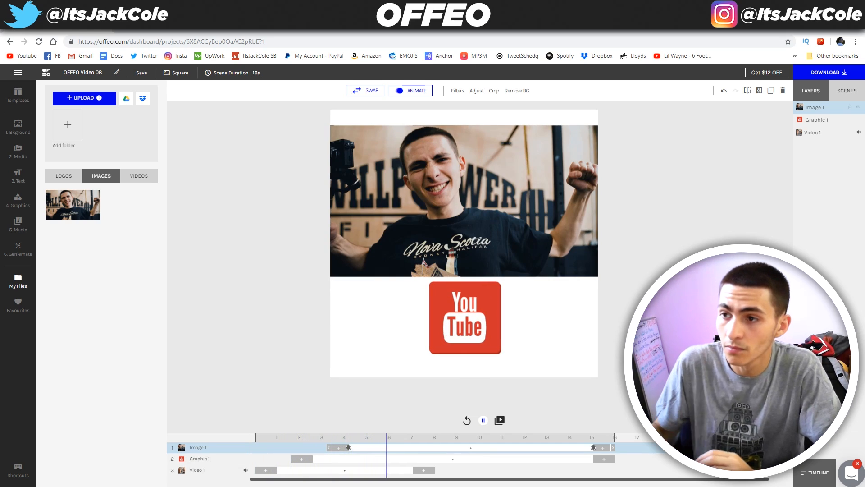
{"action": "left_click", "coordinate": [483, 420]}
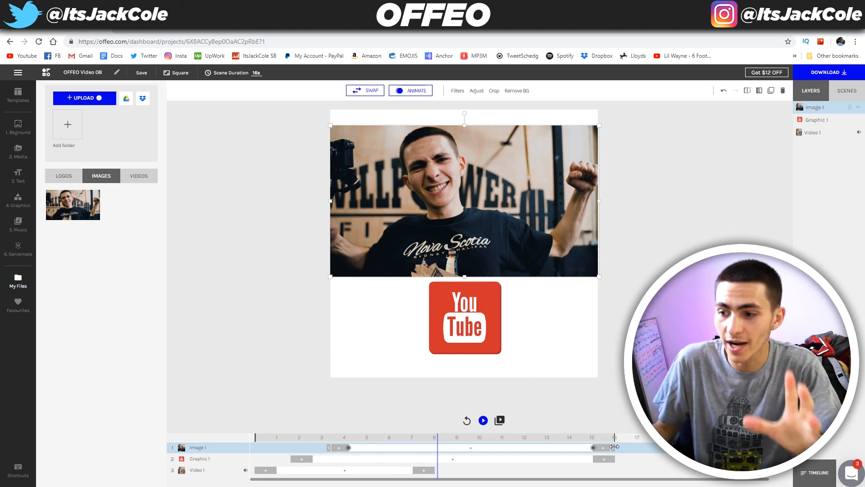
Trim the gym photo to end at just past 8 seconds and play the section around its ending
{"action": "left_click_drag", "start_coordinate": [614, 447], "coordinate": [449, 458]}
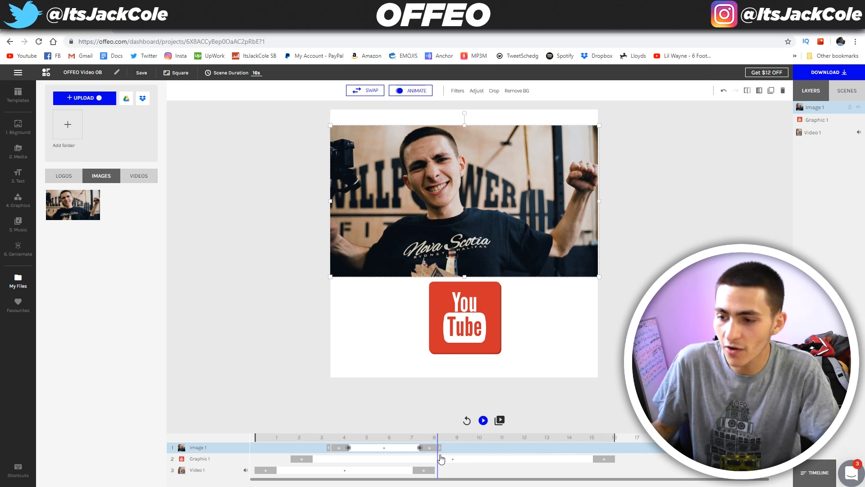
{"action": "left_click", "coordinate": [423, 437]}
{"action": "left_click", "coordinate": [483, 420]}
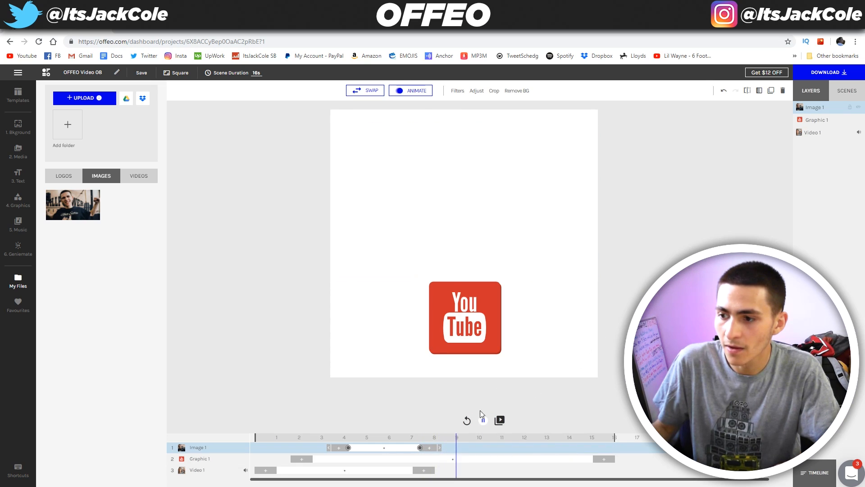
{"action": "left_click", "coordinate": [484, 421]}
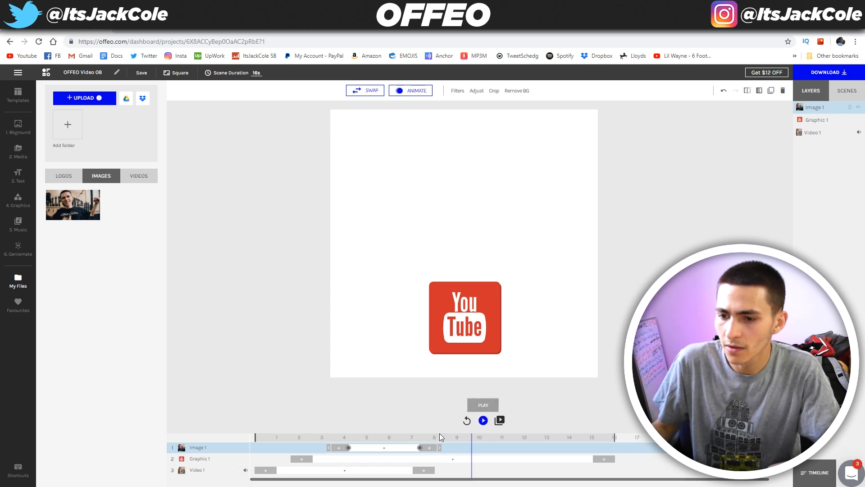
Delete the short talking video layer from the timeline, keeping the photo and YouTube icon layers
{"action": "left_click", "coordinate": [428, 470]}
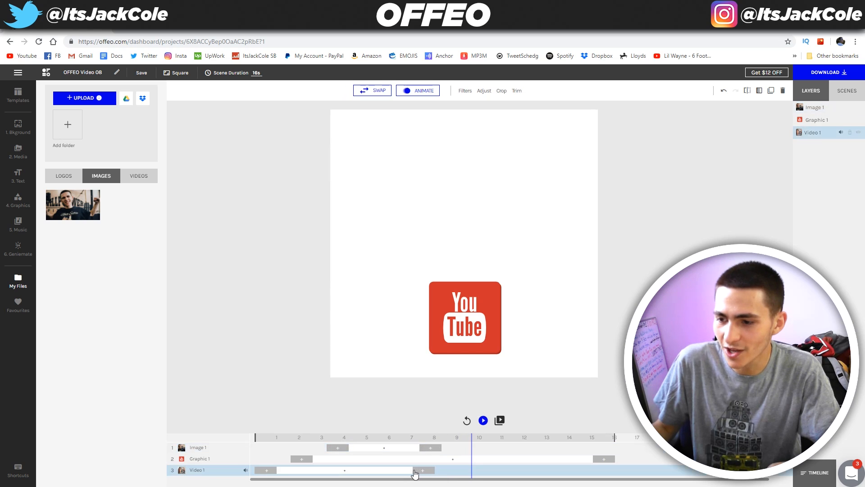
{"action": "left_click", "coordinate": [506, 170]}
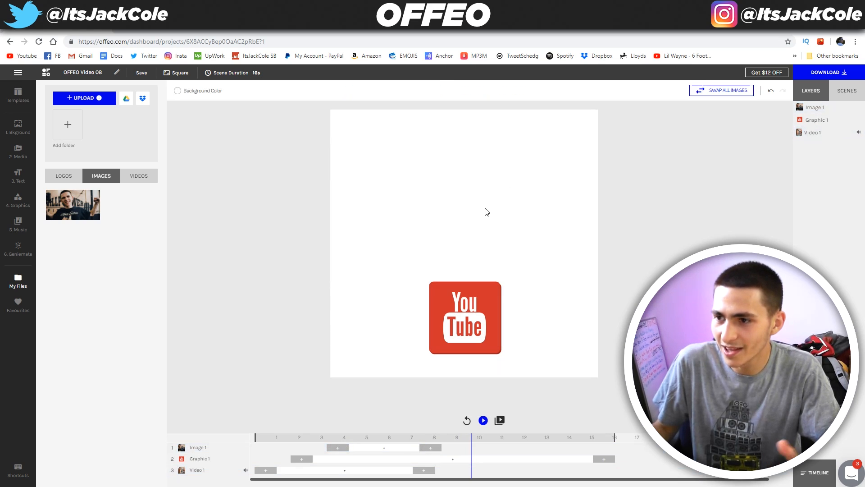
{"action": "left_click", "coordinate": [345, 470]}
{"action": "left_click", "coordinate": [430, 471]}
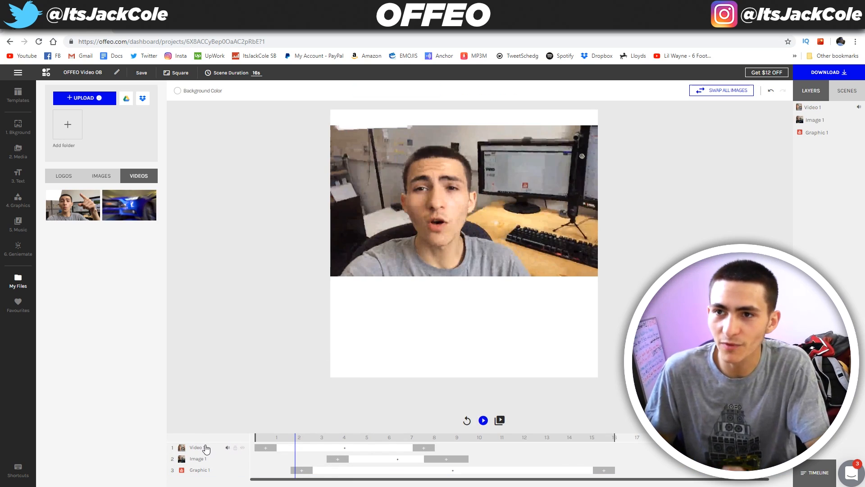
{"action": "left_click", "coordinate": [205, 449]}
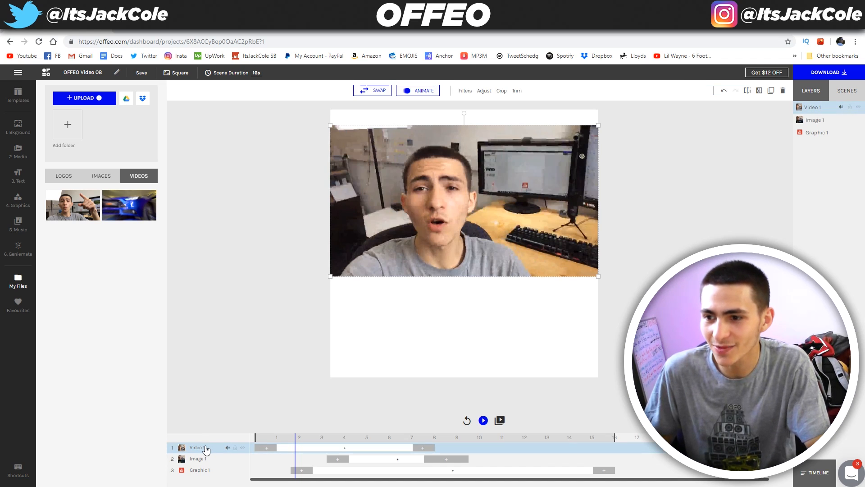
{"action": "key", "text": "Delete"}
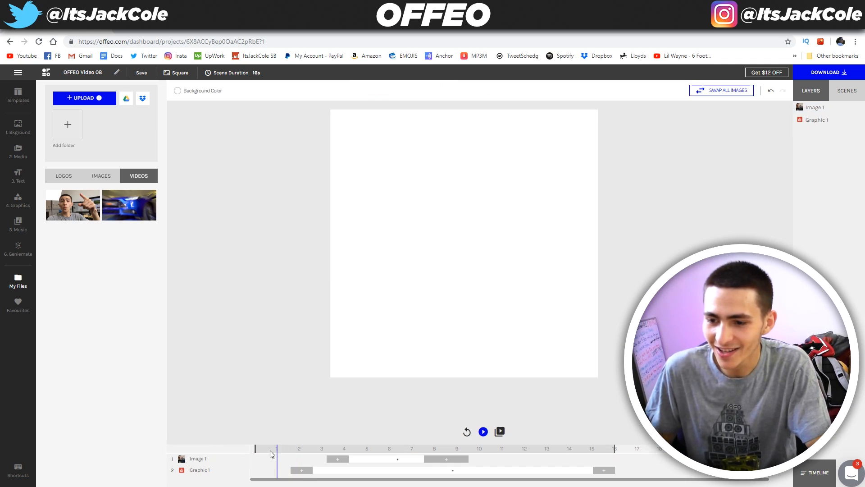
Add the talking clip from the uploaded videos again and put its layer below the photo and icon layers
{"action": "mouse_move", "coordinate": [75, 205]}
{"action": "left_mouse_down"}
{"action": "mouse_move", "coordinate": [258, 238]}
{"action": "mouse_move", "coordinate": [65, 214]}
{"action": "left_mouse_up"}
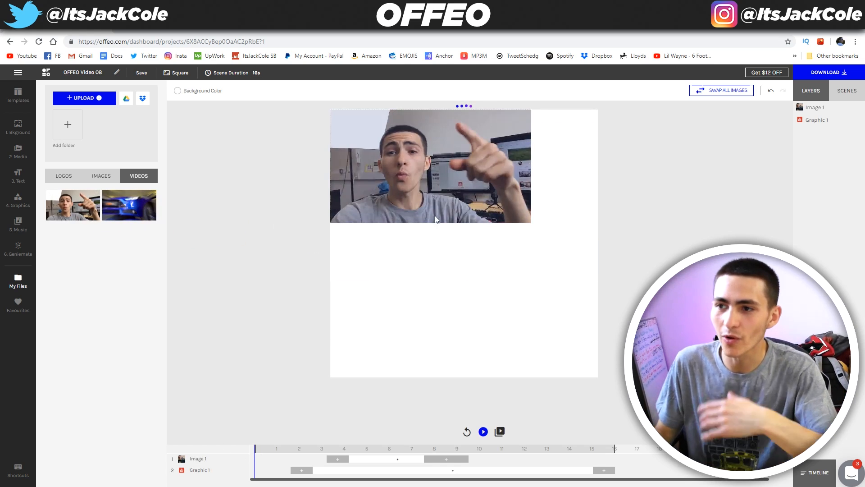
{"action": "left_click_drag", "start_coordinate": [437, 162], "coordinate": [437, 216]}
{"action": "left_click_drag", "start_coordinate": [201, 477], "coordinate": [205, 473]}
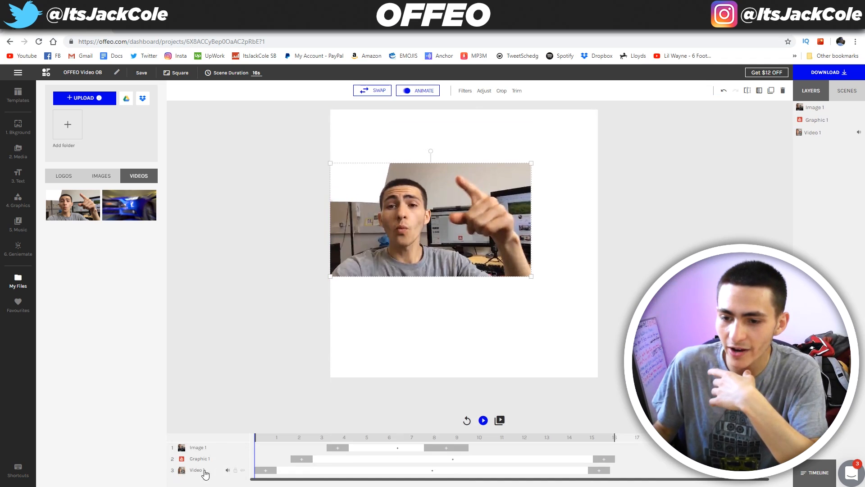
Align the talking clip with the gym photo at about 5 seconds and enlarge it to the photo's size
{"action": "left_click_drag", "start_coordinate": [428, 204], "coordinate": [428, 197]}
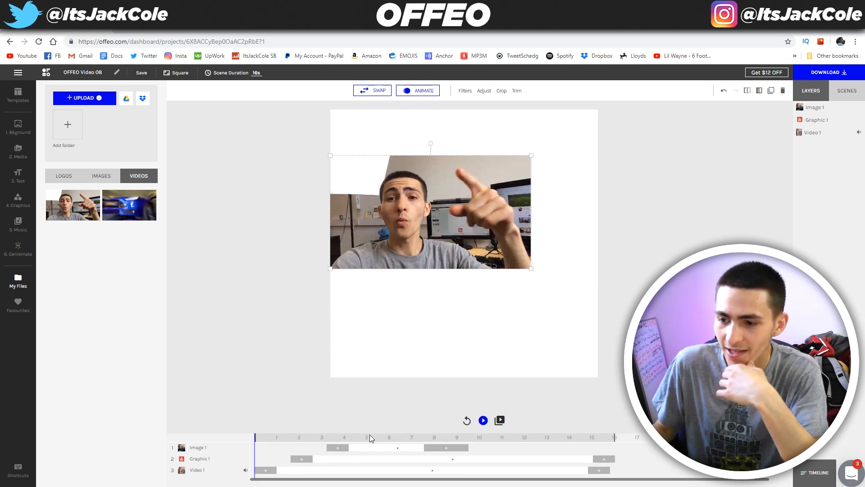
{"action": "left_click", "coordinate": [369, 438]}
{"action": "left_click_drag", "start_coordinate": [392, 196], "coordinate": [391, 166]}
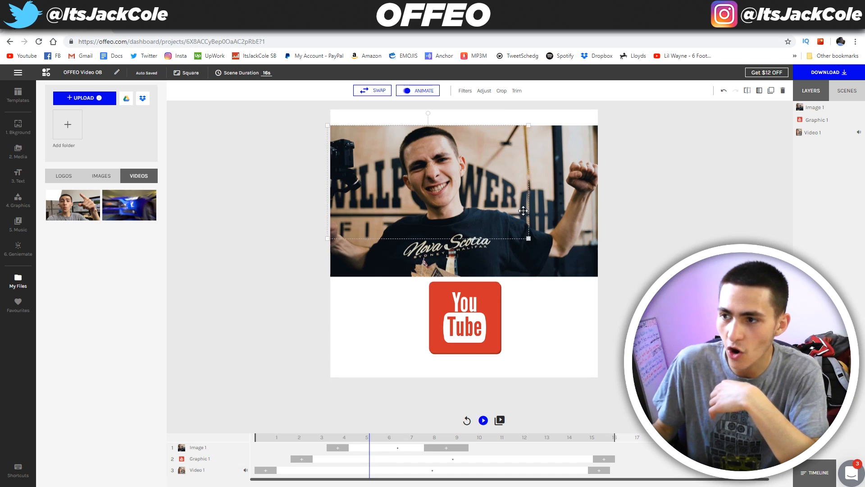
{"action": "left_click_drag", "start_coordinate": [531, 238], "coordinate": [600, 277]}
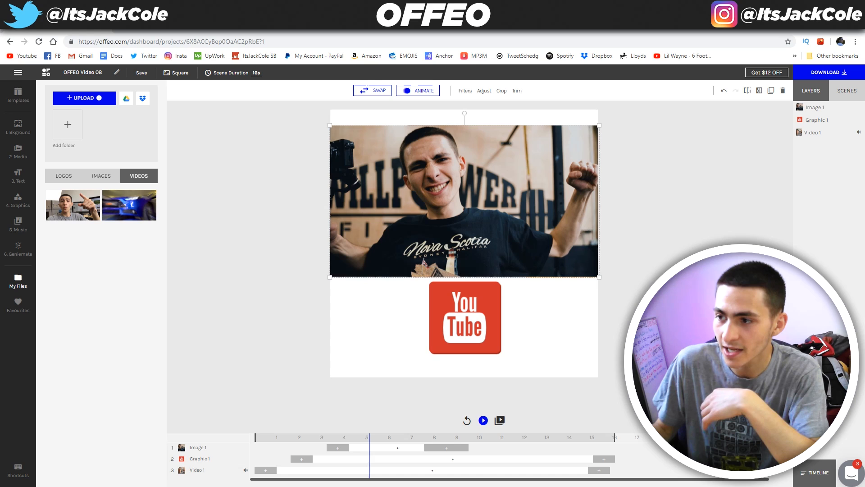
Return the playhead to the start and shorten the gym photo's exit animation to about 1 second
{"action": "left_click_drag", "start_coordinate": [331, 437], "coordinate": [237, 440]}
{"action": "left_click", "coordinate": [262, 442]}
{"action": "left_click", "coordinate": [259, 440]}
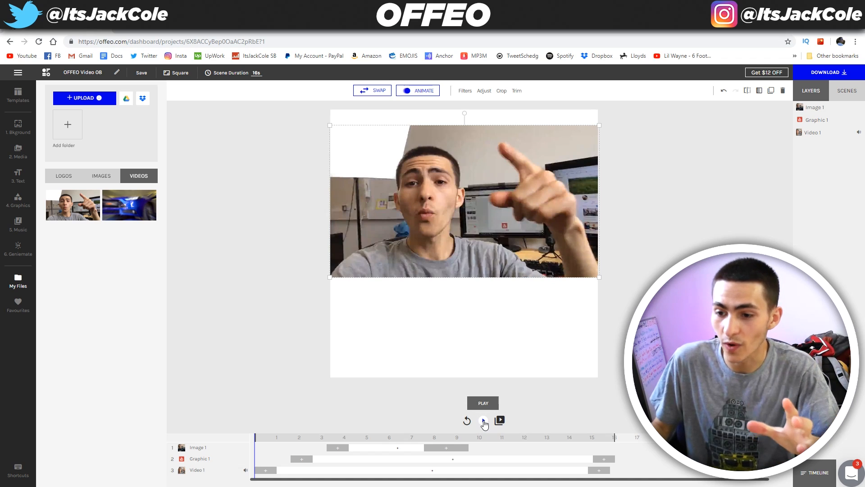
{"action": "left_click", "coordinate": [427, 456]}
{"action": "left_click_drag", "start_coordinate": [425, 447], "coordinate": [431, 447]}
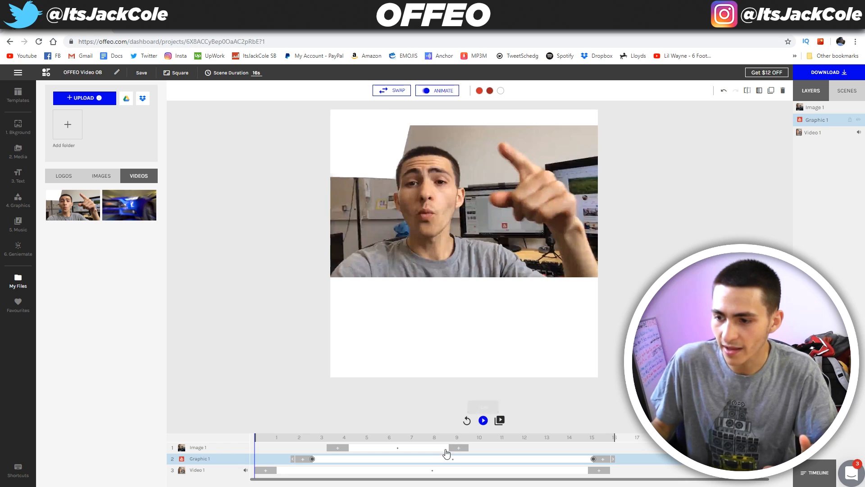
{"action": "left_click", "coordinate": [447, 448]}
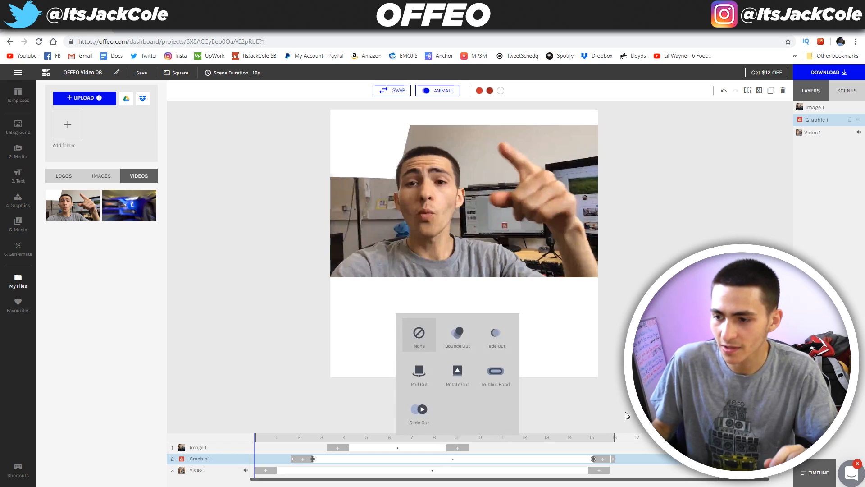
{"action": "left_click", "coordinate": [571, 415]}
Play the scene to check the timing, then trim the gym photo's end to just under 9 seconds
{"action": "left_click", "coordinate": [483, 420]}
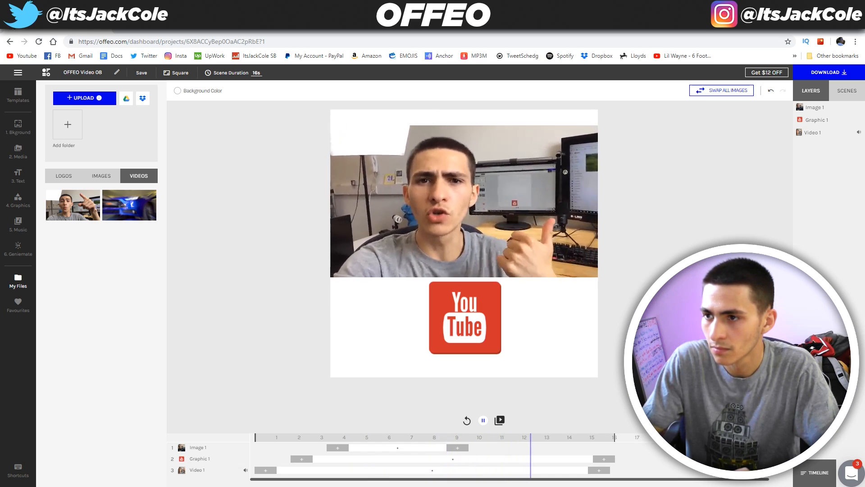
{"action": "left_click", "coordinate": [483, 421]}
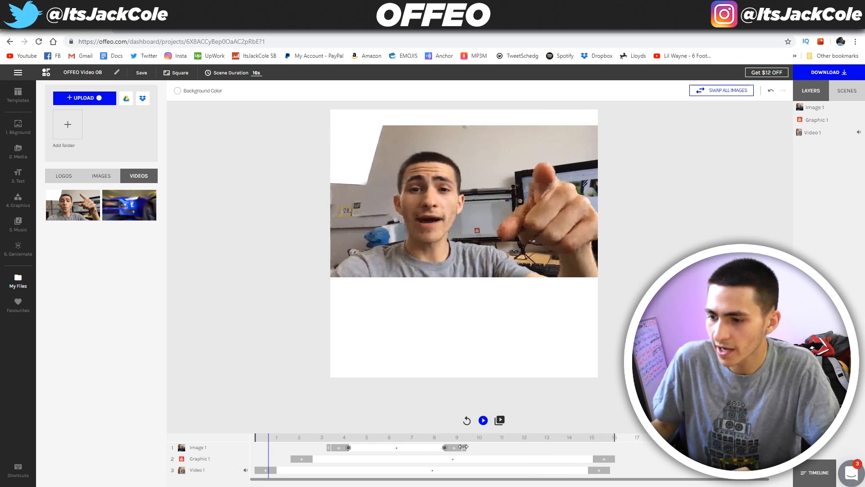
{"action": "left_click", "coordinate": [453, 459]}
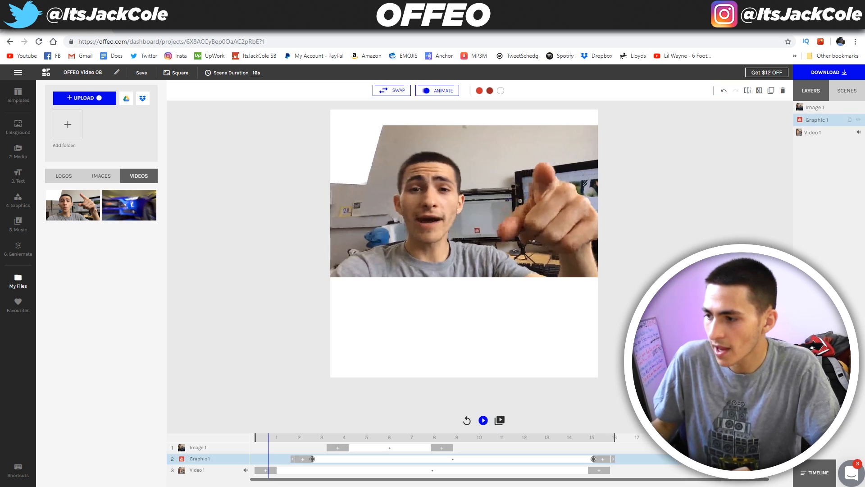
Select the talking clip and the gym photo together and move both down to the vertical middle of the canvas
{"action": "left_click", "coordinate": [815, 472]}
{"action": "left_click", "coordinate": [470, 160]}
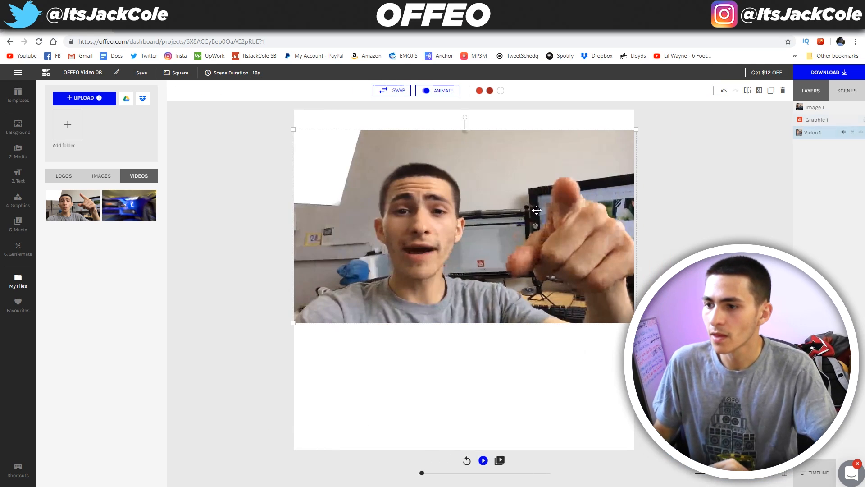
{"action": "left_click", "coordinate": [527, 112]}
{"action": "left_click", "coordinate": [519, 167]}
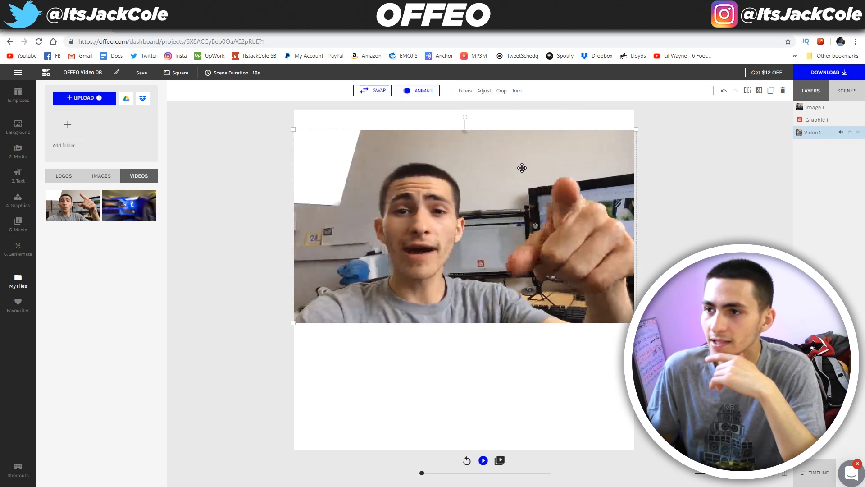
{"action": "left_click", "coordinate": [820, 474]}
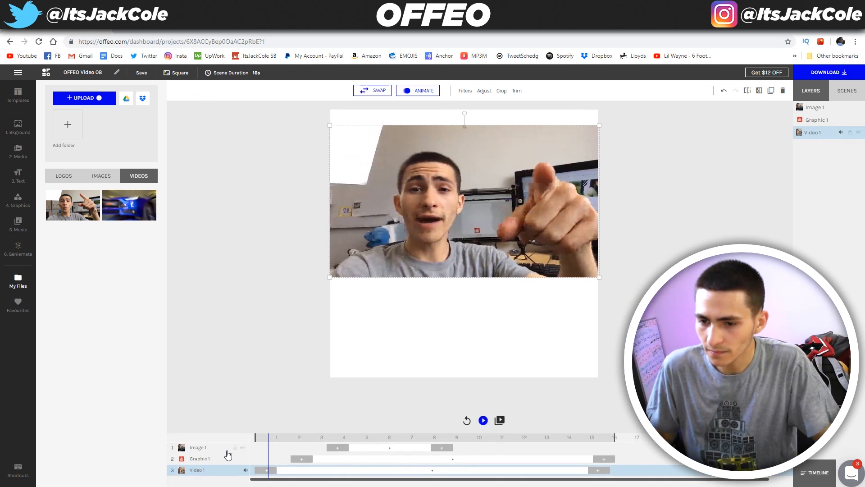
{"action": "left_click", "coordinate": [227, 452], "text": "shift"}
{"action": "left_click", "coordinate": [214, 459], "text": "shift"}
{"action": "left_click_drag", "start_coordinate": [529, 189], "coordinate": [527, 221]}
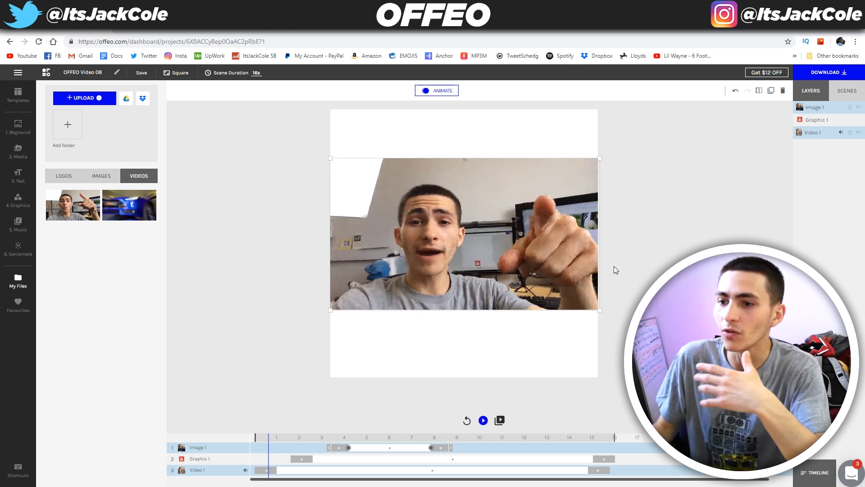
At about 5.5 seconds, shrink the YouTube icon and centre it in the white space below the gym photo
{"action": "left_click", "coordinate": [379, 441]}
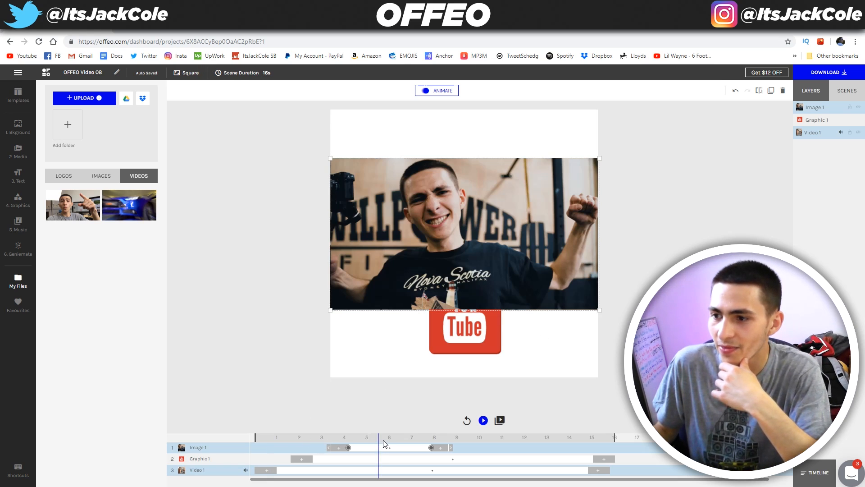
{"action": "left_click", "coordinate": [466, 347]}
{"action": "left_click_drag", "start_coordinate": [511, 267], "coordinate": [473, 336]}
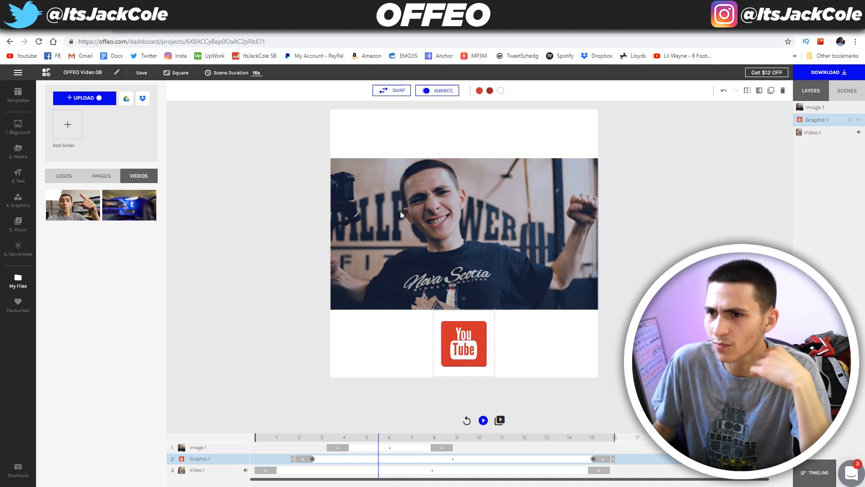
{"action": "left_click", "coordinate": [265, 128]}
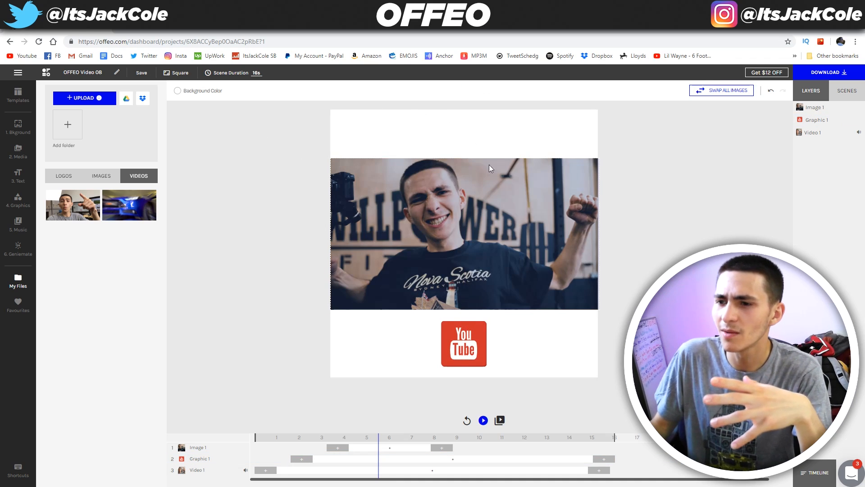
Select the gym photo and talking clip together and nudge both slightly lower, keeping them just above the YouTube icon
{"action": "left_click", "coordinate": [454, 255]}
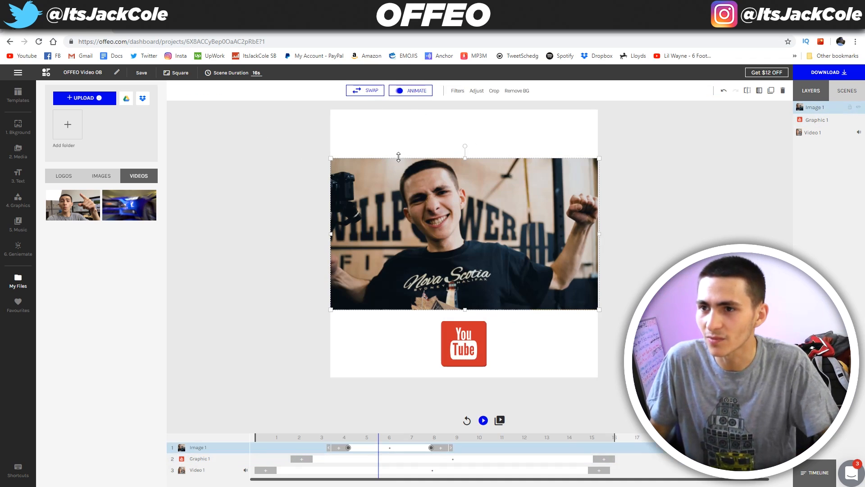
{"action": "left_click", "coordinate": [661, 162]}
{"action": "left_click", "coordinate": [506, 277]}
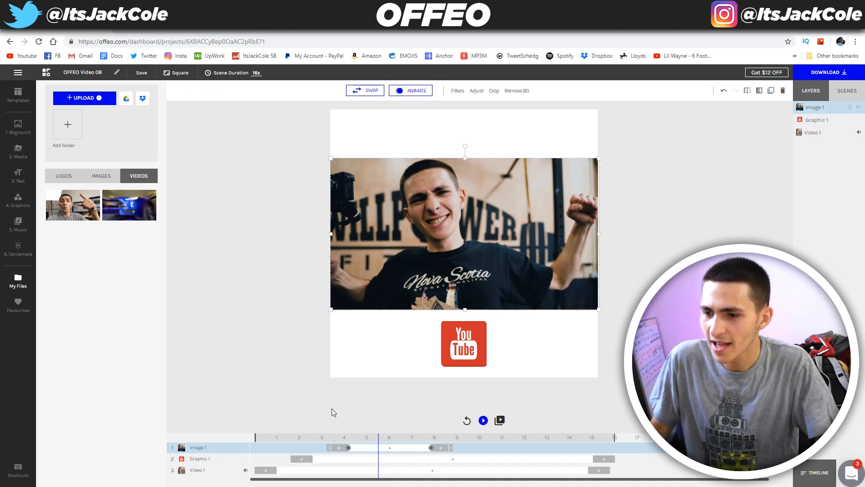
{"action": "left_click", "coordinate": [209, 471]}
{"action": "left_click_drag", "start_coordinate": [495, 223], "coordinate": [495, 227]}
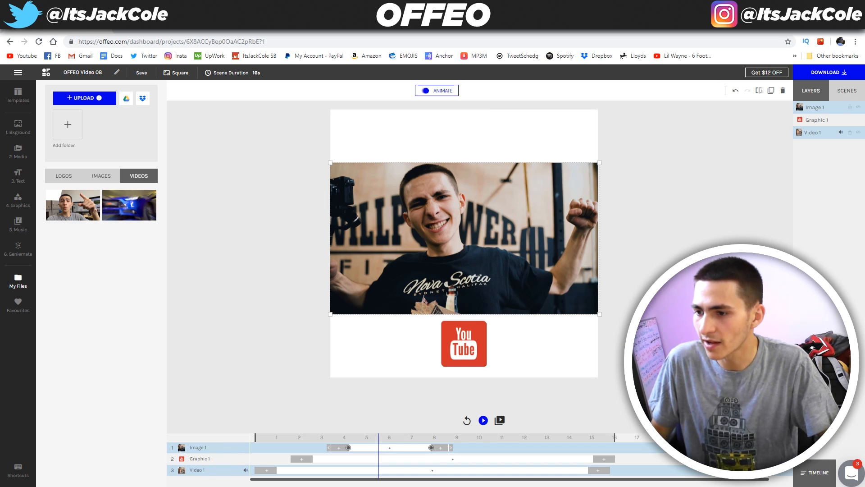
{"action": "left_click", "coordinate": [647, 274]}
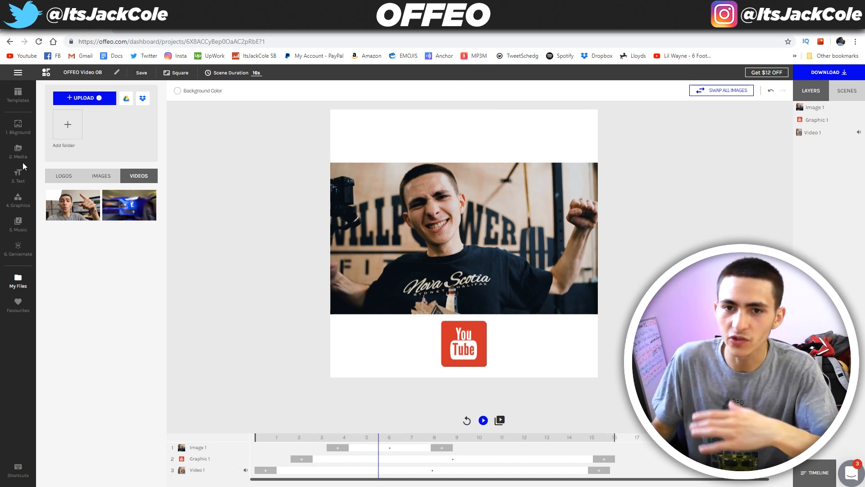
Browse the text presets, add the #POTD preset and place it in the white space above the gym photo
{"action": "left_click", "coordinate": [17, 179]}
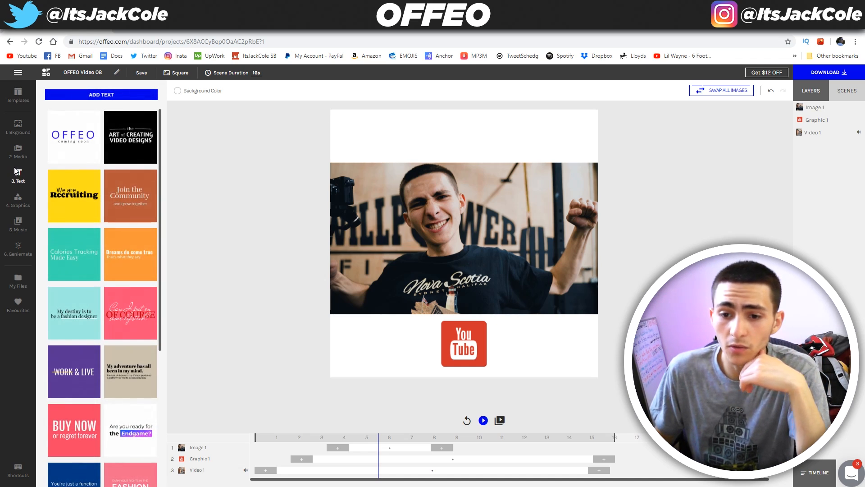
{"action": "scroll", "coordinate": [88, 226], "scroll_direction": "down", "scroll_amount": 3}
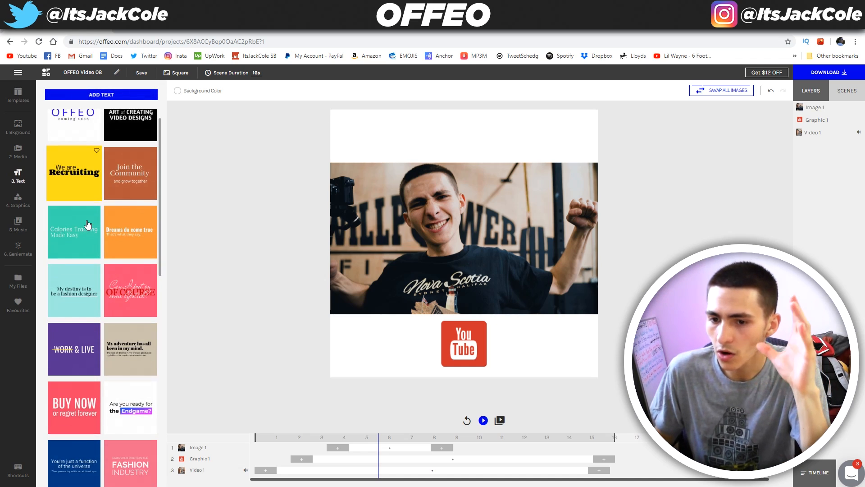
{"action": "scroll", "coordinate": [88, 224], "scroll_direction": "down", "scroll_amount": 5}
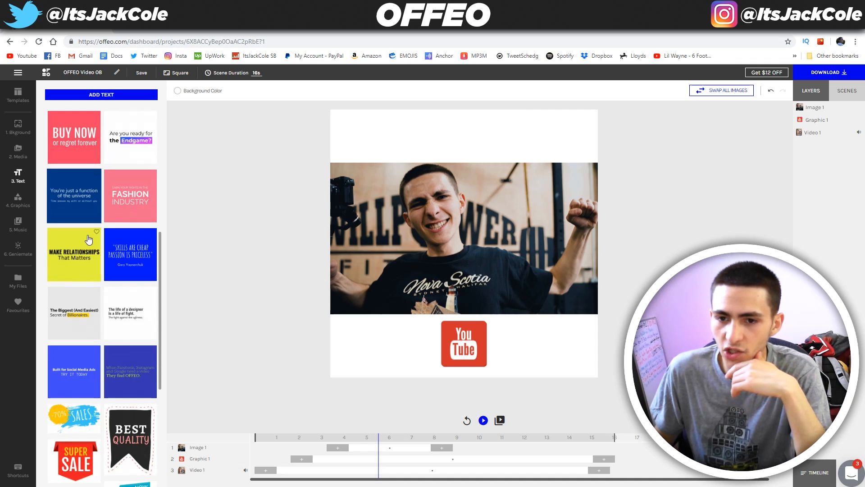
{"action": "scroll", "coordinate": [79, 243], "scroll_direction": "down", "scroll_amount": 1}
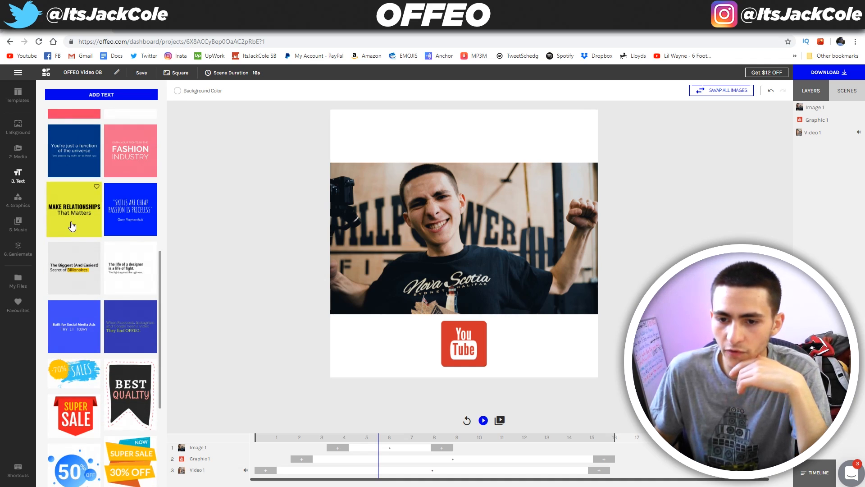
{"action": "scroll", "coordinate": [72, 227], "scroll_direction": "down", "scroll_amount": 6}
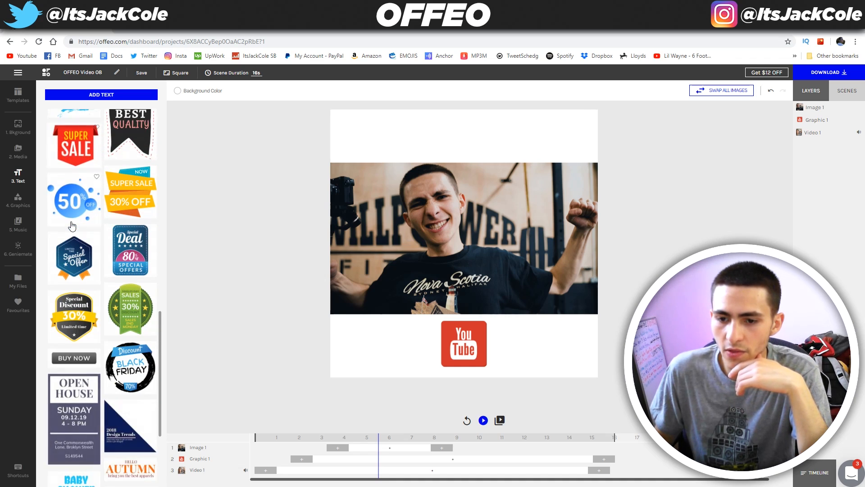
{"action": "scroll", "coordinate": [72, 226], "scroll_direction": "down", "scroll_amount": 2}
{"action": "scroll", "coordinate": [72, 226], "scroll_direction": "down", "scroll_amount": 3}
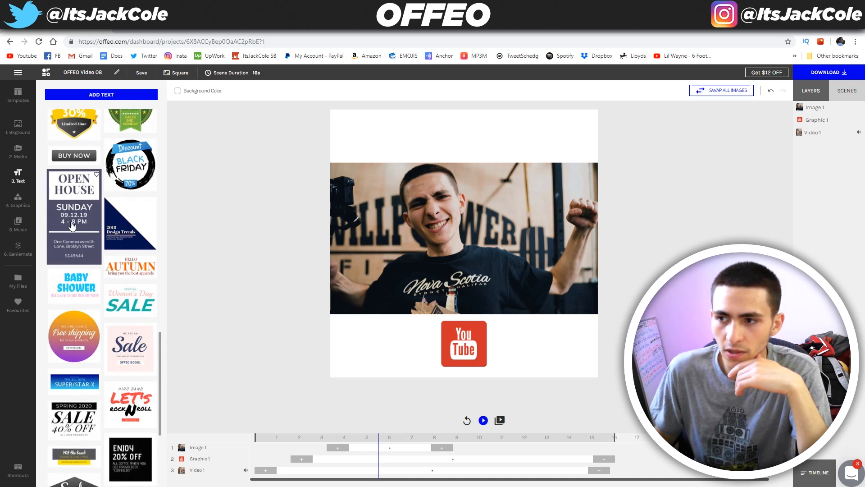
{"action": "scroll", "coordinate": [72, 226], "scroll_direction": "down", "scroll_amount": 3}
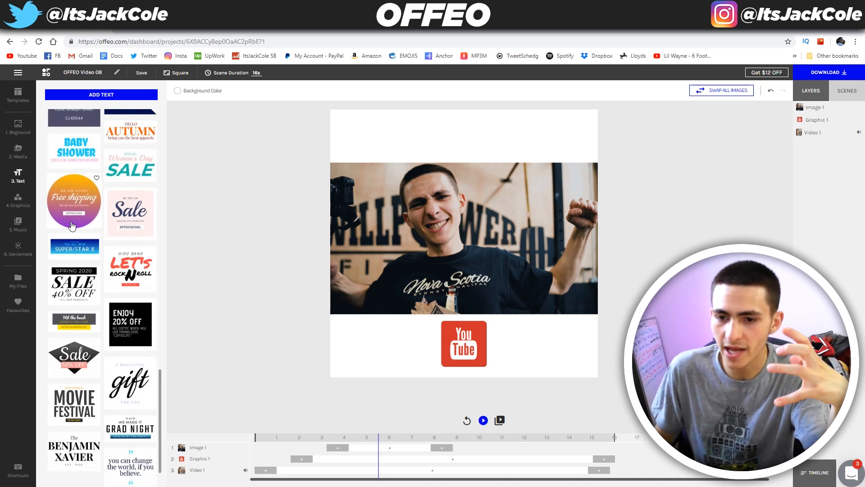
{"action": "scroll", "coordinate": [72, 227], "scroll_direction": "down", "scroll_amount": 6}
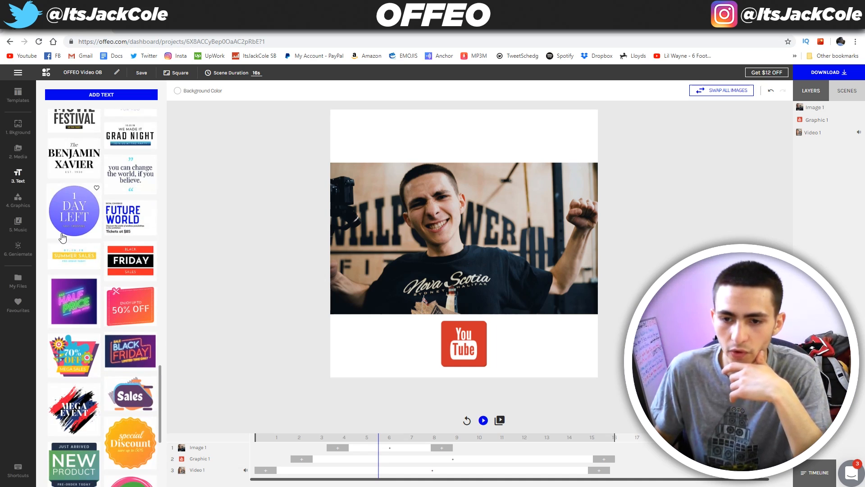
{"action": "scroll", "coordinate": [62, 234], "scroll_direction": "down", "scroll_amount": 4}
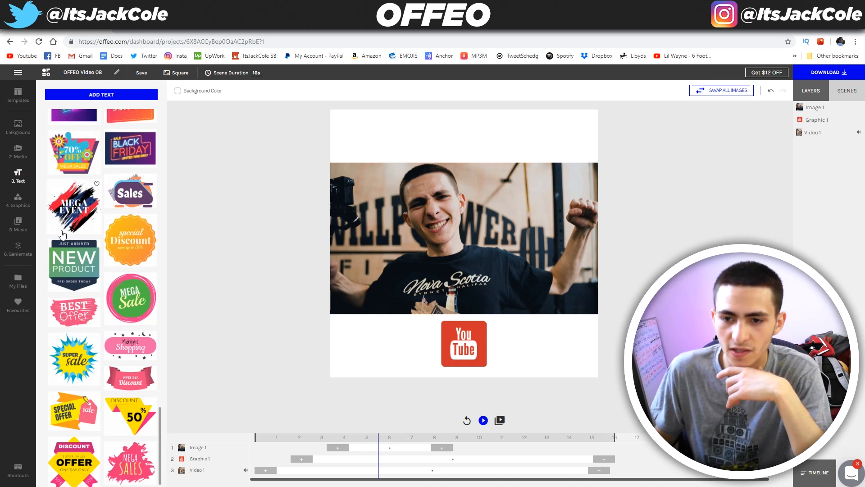
{"action": "scroll", "coordinate": [63, 234], "scroll_direction": "down", "scroll_amount": 5}
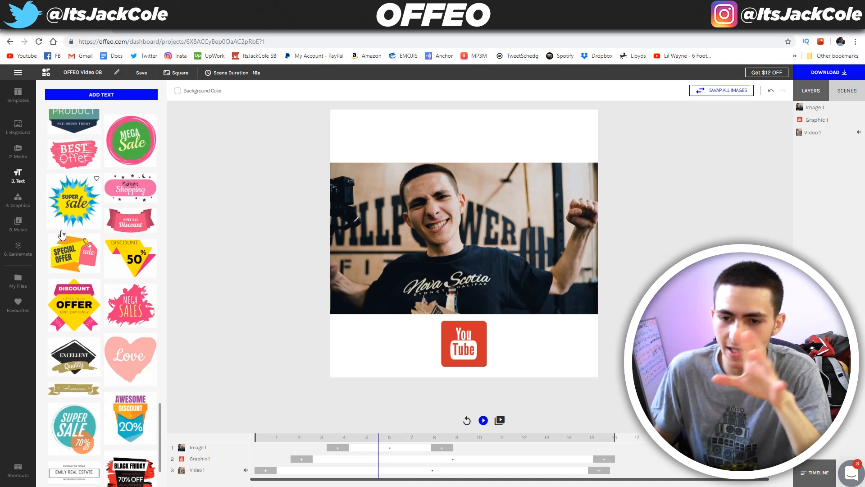
{"action": "scroll", "coordinate": [62, 235], "scroll_direction": "down", "scroll_amount": 4}
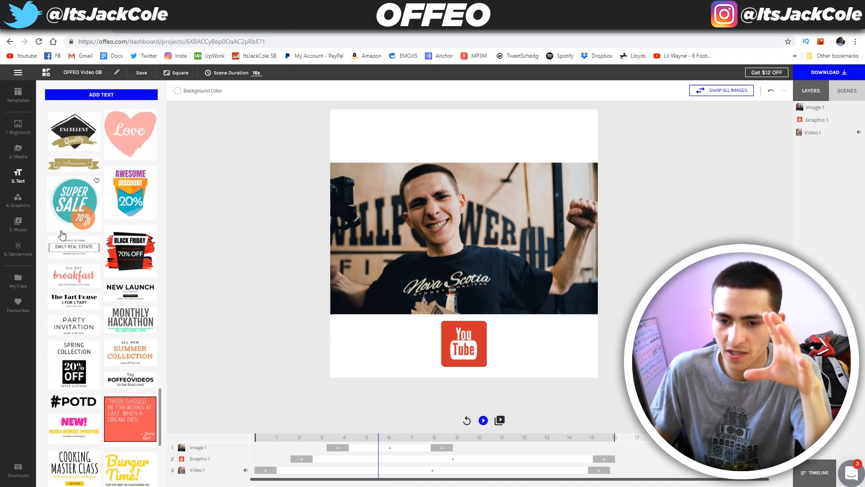
{"action": "scroll", "coordinate": [63, 234], "scroll_direction": "down", "scroll_amount": 2}
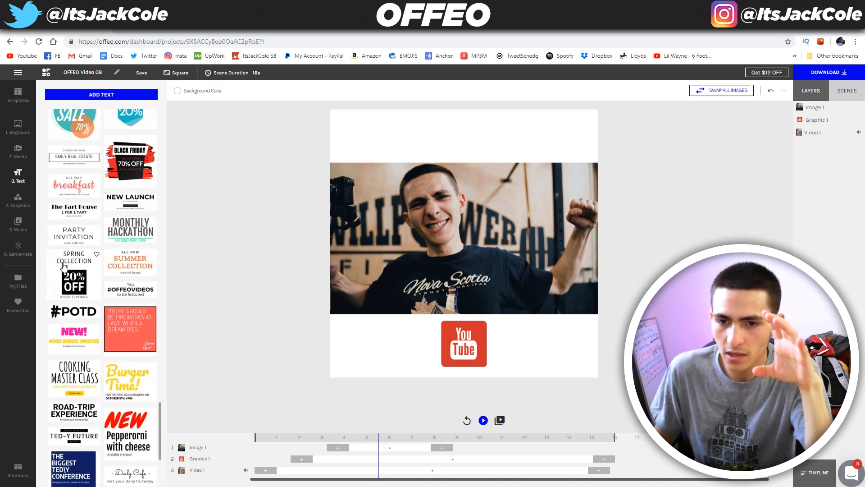
{"action": "scroll", "coordinate": [64, 267], "scroll_direction": "down", "scroll_amount": 2}
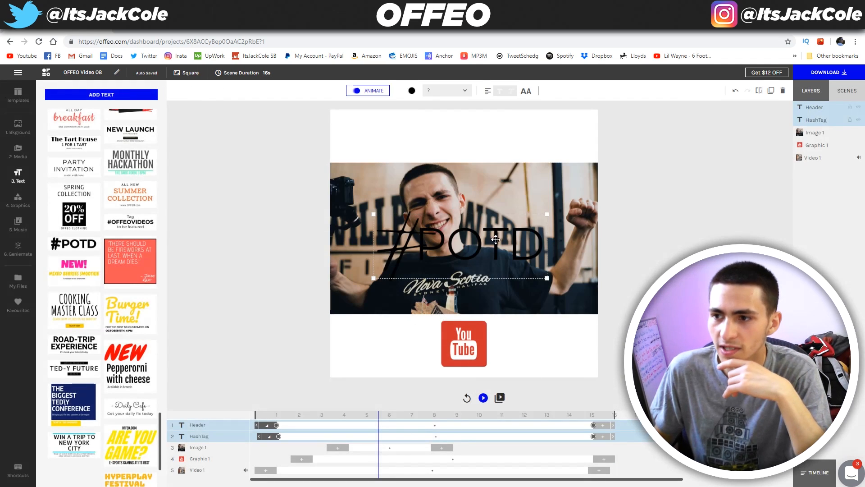
{"action": "mouse_move", "coordinate": [517, 137]}
{"action": "left_mouse_down"}
{"action": "mouse_move", "coordinate": [525, 143]}
{"action": "mouse_move", "coordinate": [508, 143]}
{"action": "mouse_move", "coordinate": [527, 143]}
{"action": "left_mouse_up"}
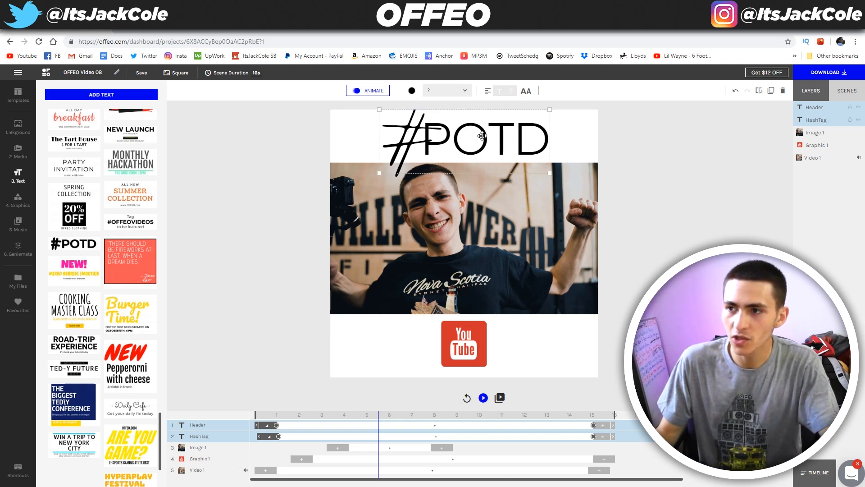
Replace the preset's POTD wording with "NEW VLOG"
{"action": "left_click", "coordinate": [607, 144]}
{"action": "double_click", "coordinate": [508, 138]}
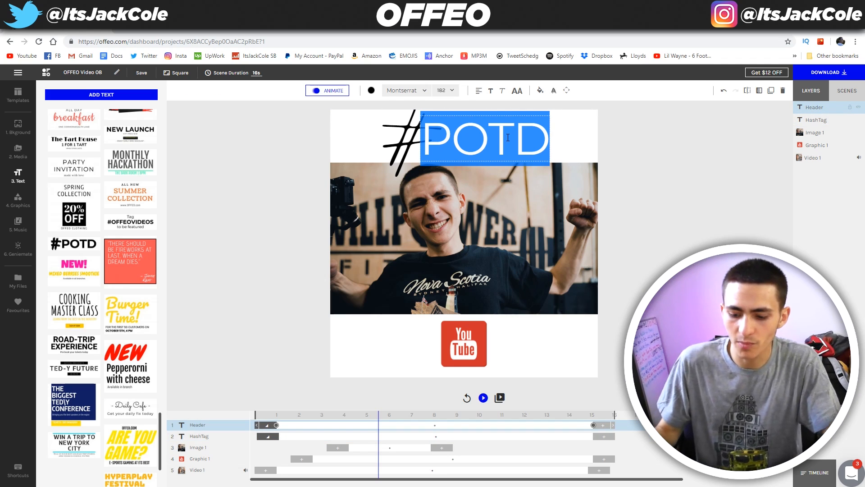
{"action": "type", "text": "NEW VLOG"}
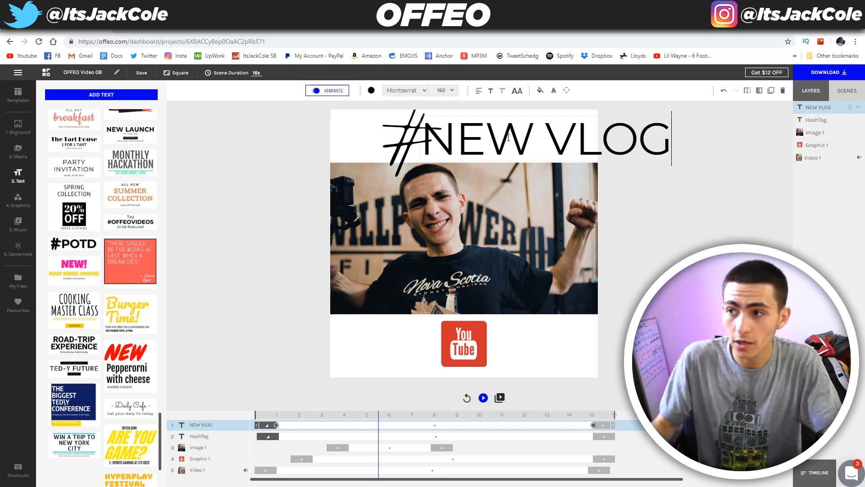
{"action": "left_click", "coordinate": [714, 182]}
Delete the separate hashtag text and centre the NEW VLOG title above the gym photo
{"action": "left_click", "coordinate": [410, 135]}
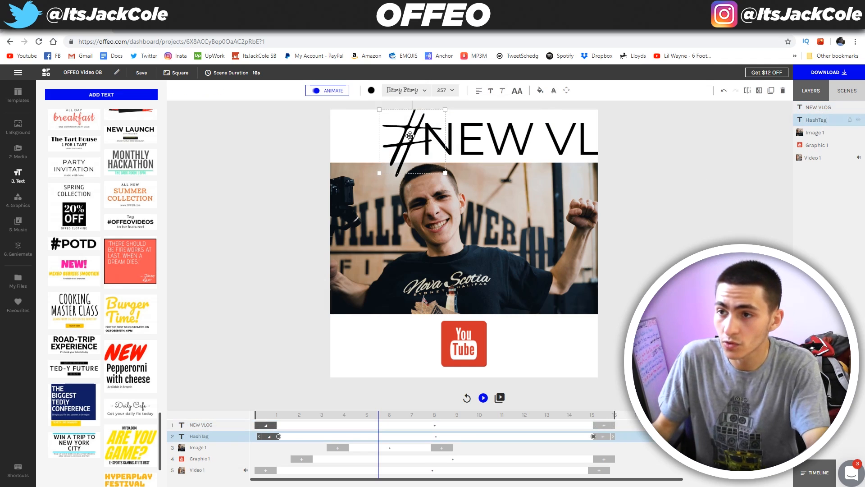
{"action": "key", "text": "Delete"}
{"action": "left_click_drag", "start_coordinate": [496, 140], "coordinate": [428, 140]}
{"action": "left_click", "coordinate": [661, 176]}
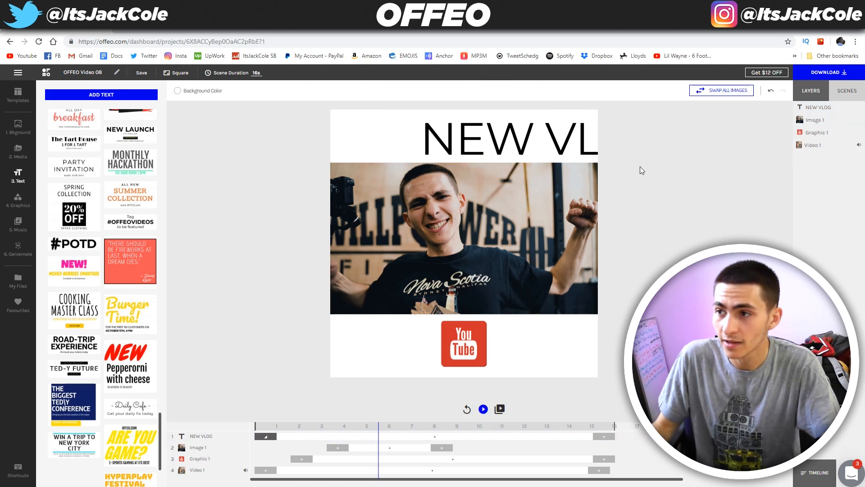
{"action": "left_click", "coordinate": [580, 142]}
{"action": "left_click_drag", "start_coordinate": [580, 142], "coordinate": [495, 136]}
{"action": "left_click", "coordinate": [669, 182]}
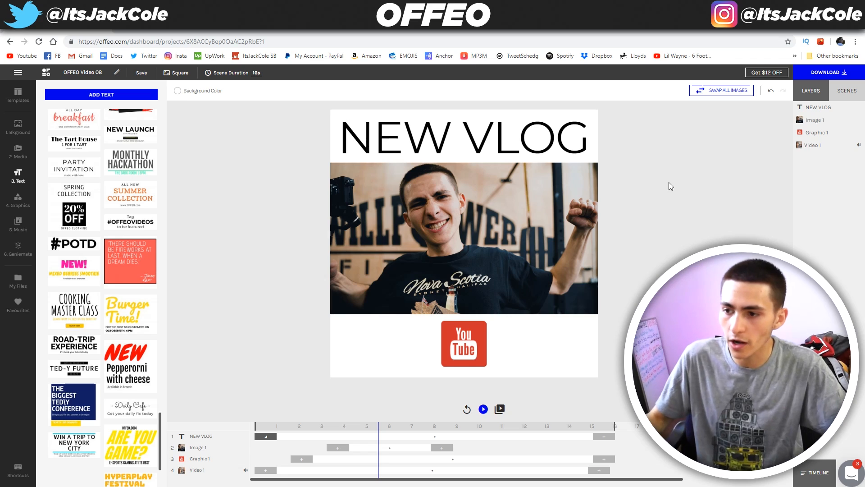
Play the first 2 seconds of the scene from the start to check the title's entrance
{"action": "left_click_drag", "start_coordinate": [328, 428], "coordinate": [254, 428]}
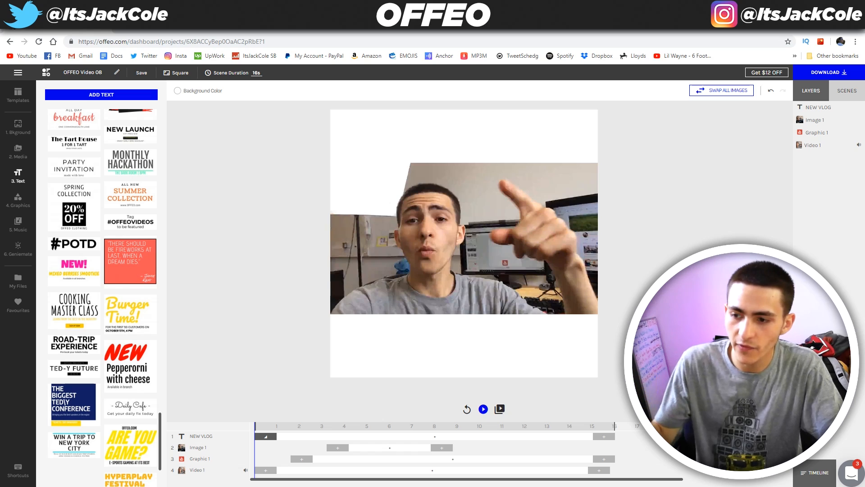
{"action": "key", "text": "space"}
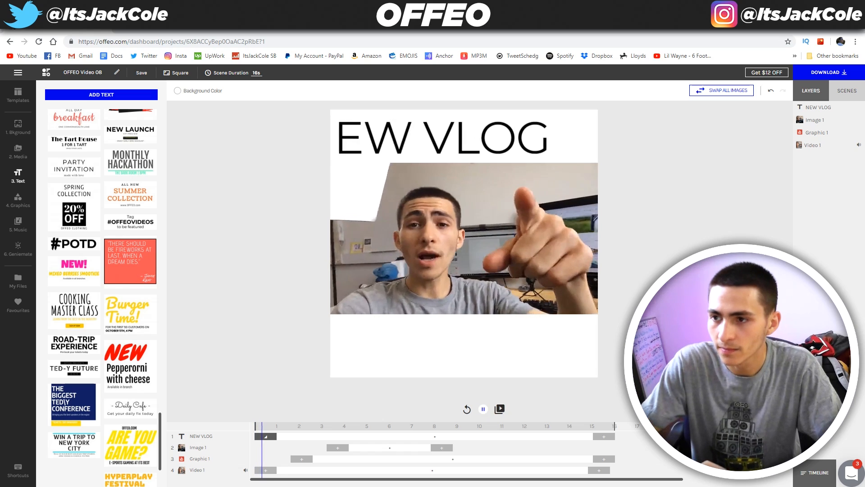
{"action": "key", "text": "space"}
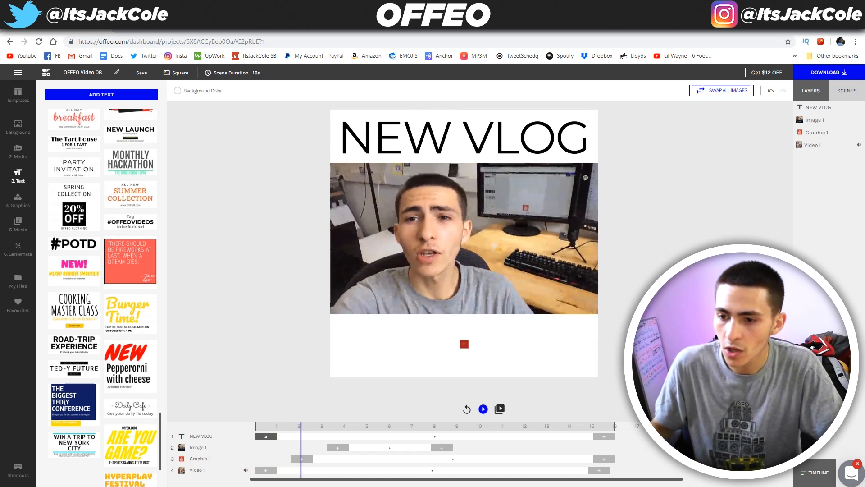
Delay the NEW VLOG title's start to just after 1 second and return the playhead to the start
{"action": "left_click_drag", "start_coordinate": [301, 428], "coordinate": [280, 437]}
{"action": "left_click", "coordinate": [283, 436]}
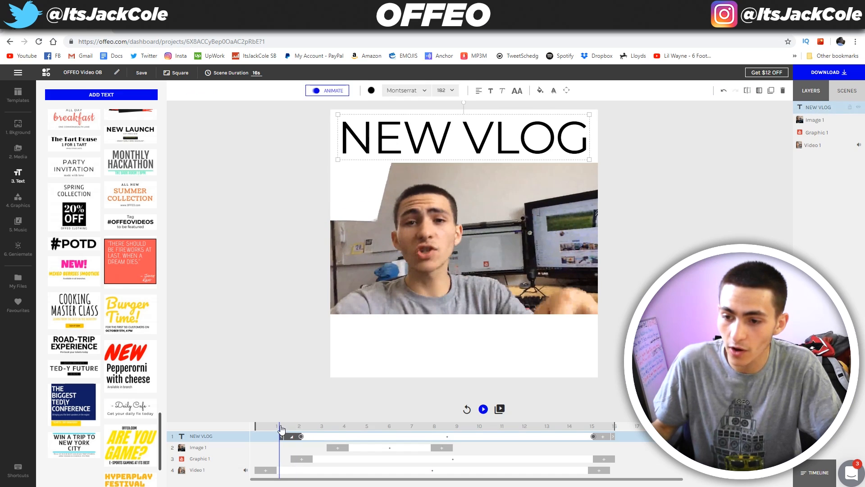
{"action": "left_click", "coordinate": [263, 426]}
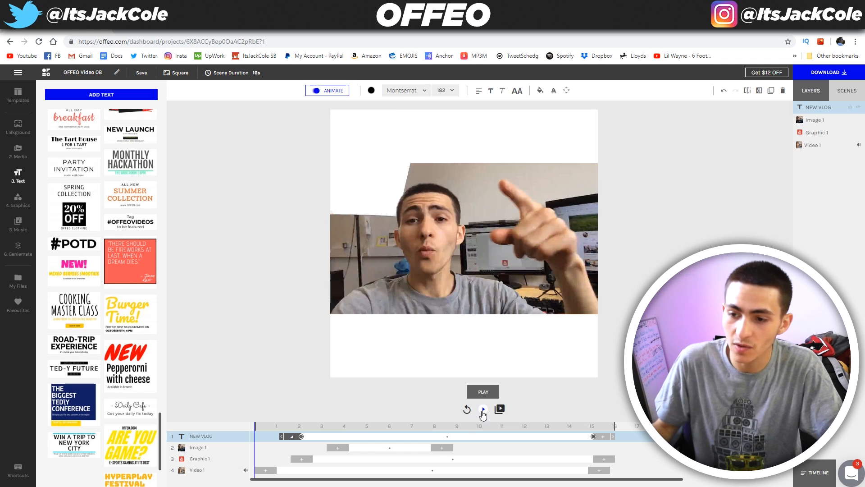
Play the whole scene from the start to check the delayed NEW VLOG title
{"action": "left_click", "coordinate": [282, 425]}
{"action": "left_click_drag", "start_coordinate": [283, 428], "coordinate": [226, 424]}
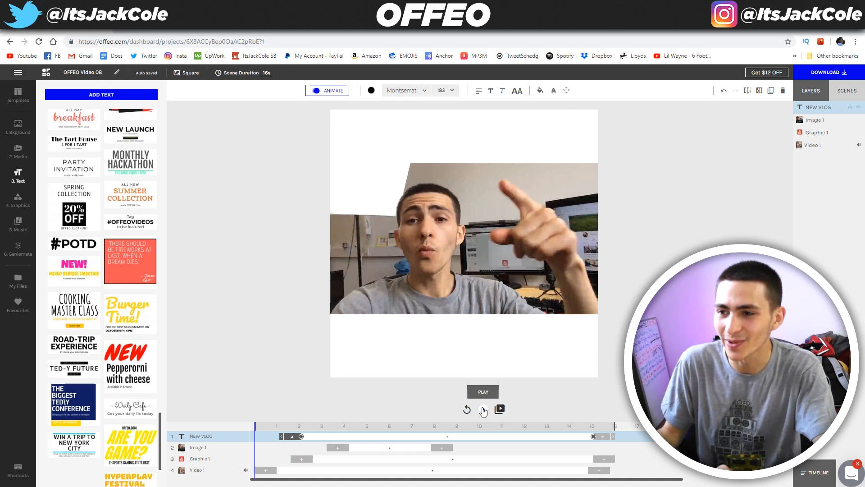
{"action": "left_click", "coordinate": [483, 411]}
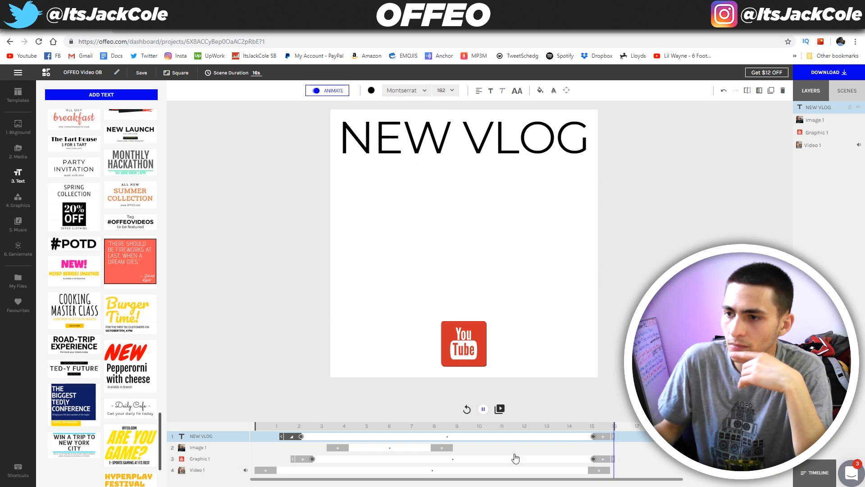
Give the gym photo a Slow Zoom In animation for the time it is on screen
{"action": "left_click", "coordinate": [379, 450]}
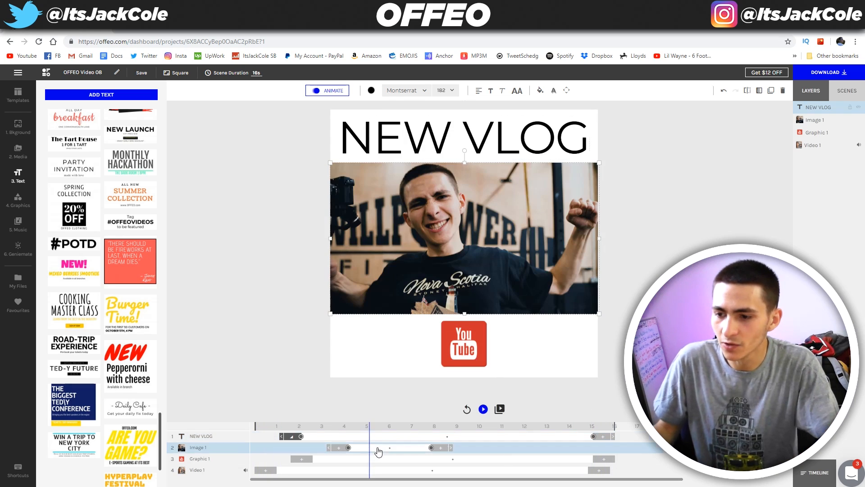
{"action": "left_click", "coordinate": [389, 448]}
{"action": "left_click", "coordinate": [391, 459]}
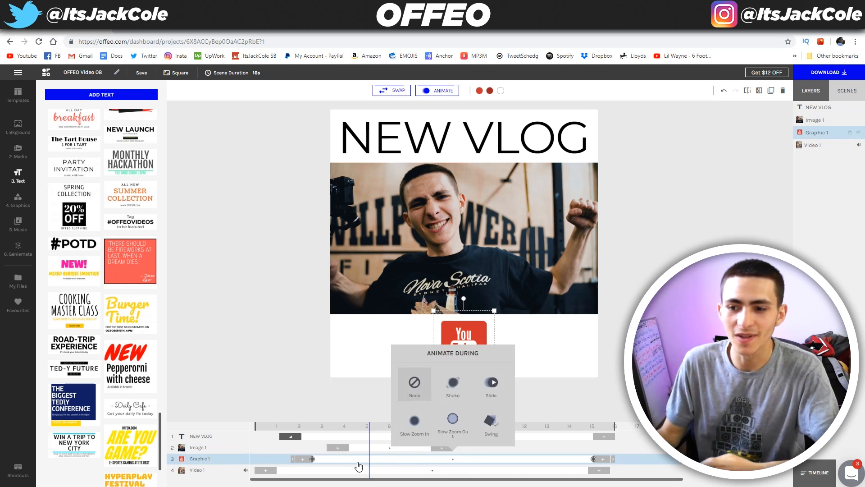
{"action": "left_click", "coordinate": [210, 448]}
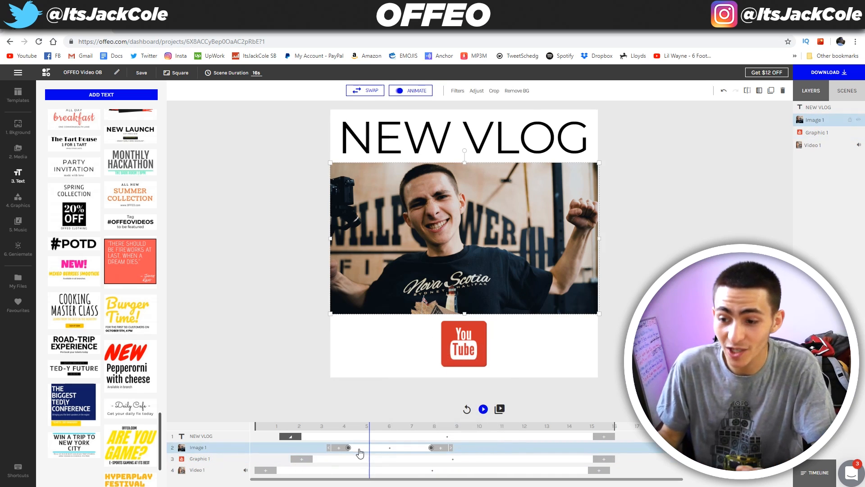
{"action": "left_click", "coordinate": [376, 450]}
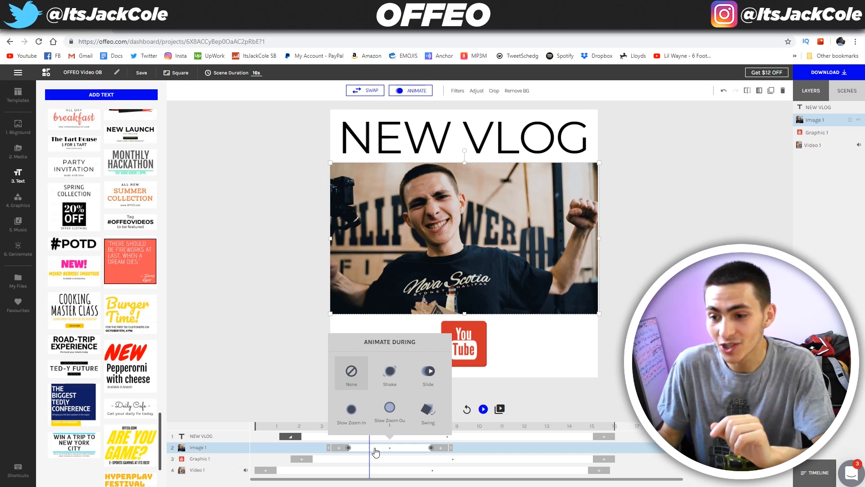
{"action": "left_click", "coordinate": [350, 416]}
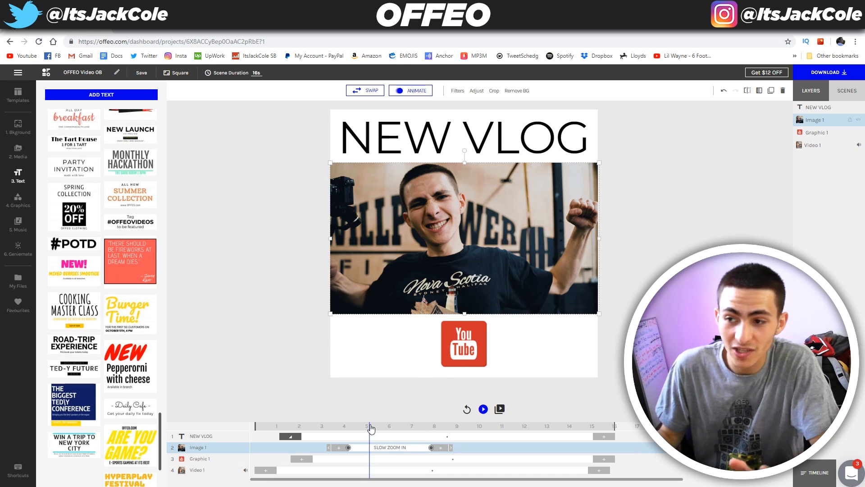
Play the scene from the start, and review the during-animation options of the gym photo and the talking clip
{"action": "left_click_drag", "start_coordinate": [370, 428], "coordinate": [230, 428]}
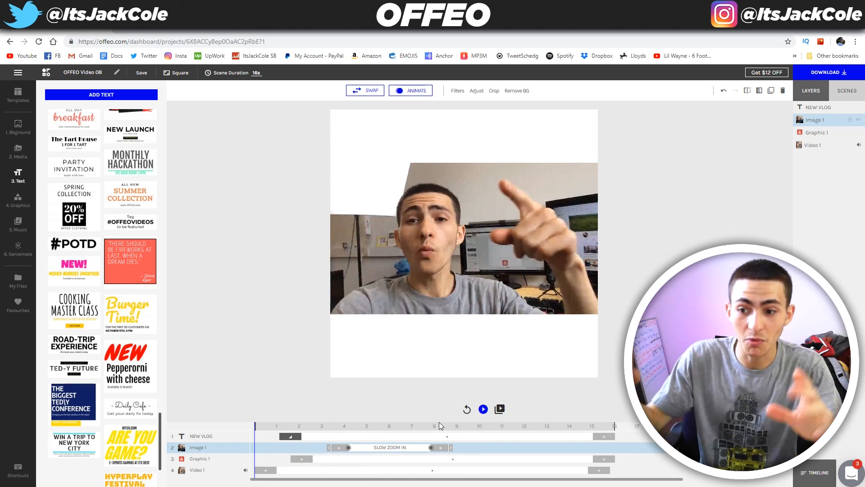
{"action": "left_click", "coordinate": [483, 411]}
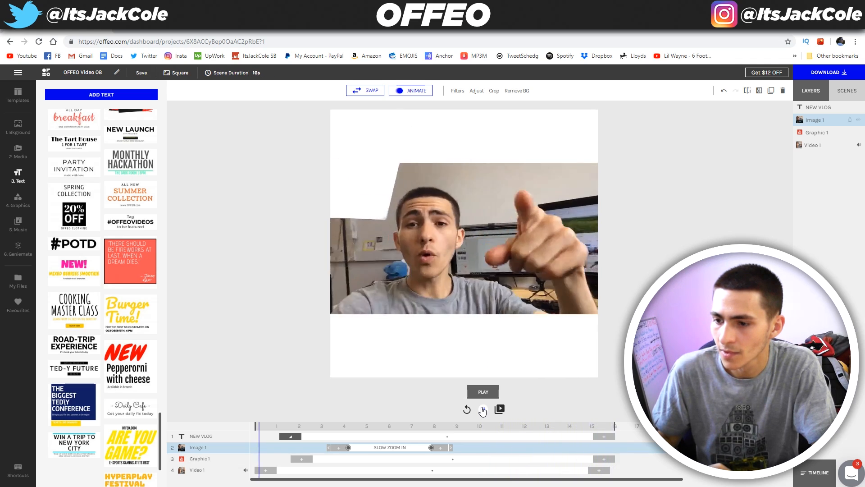
{"action": "left_click", "coordinate": [371, 426]}
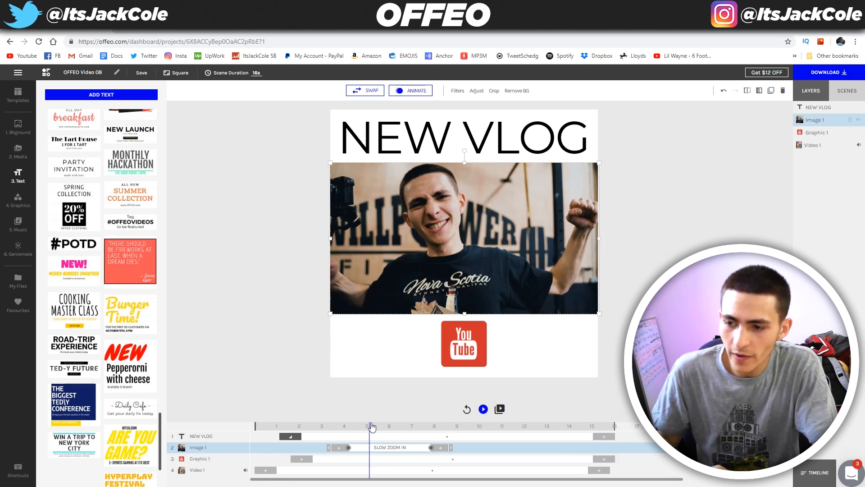
{"action": "left_click", "coordinate": [391, 449]}
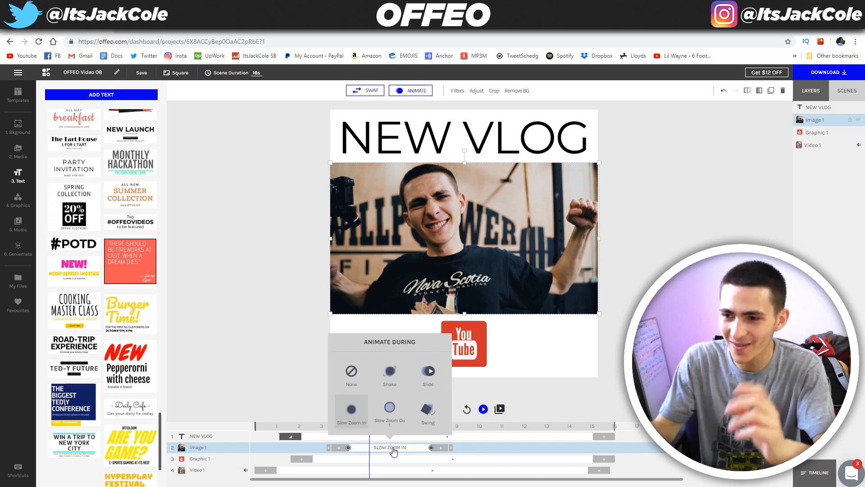
{"action": "left_click", "coordinate": [392, 470]}
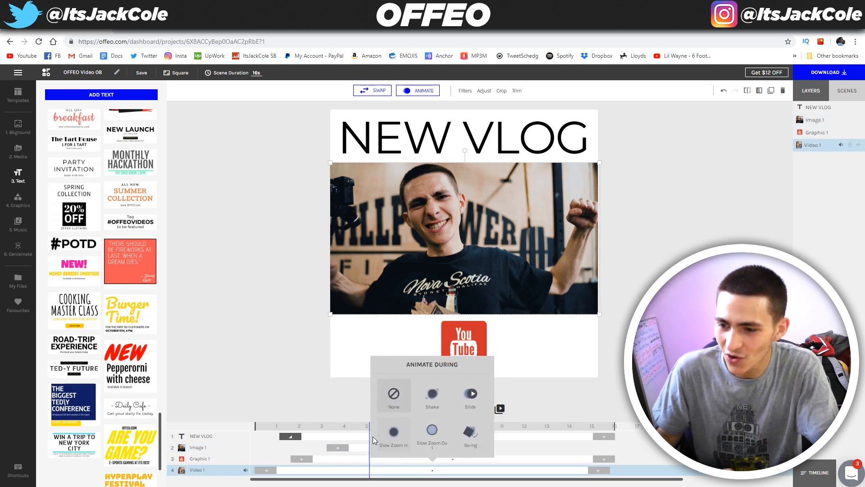
Place the playhead just after 7 seconds and shorten the gym photo's time on screen so it ends at about 8 seconds
{"action": "left_click", "coordinate": [374, 425]}
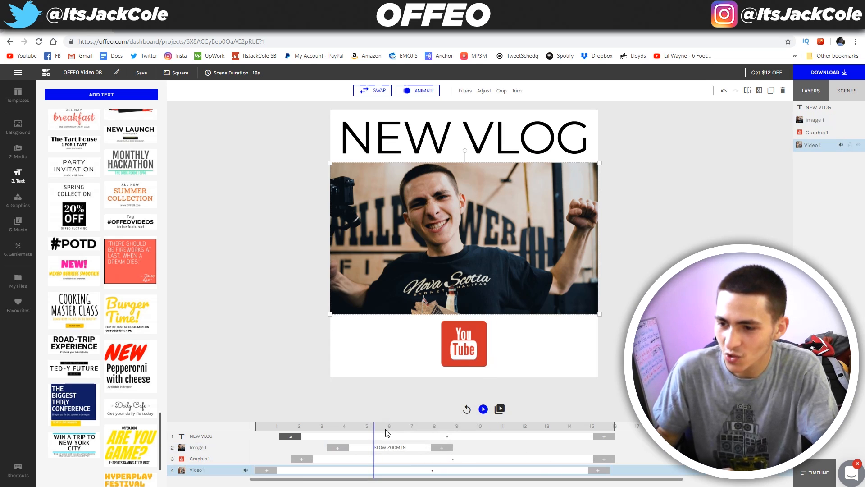
{"action": "left_click_drag", "start_coordinate": [376, 431], "coordinate": [420, 425]}
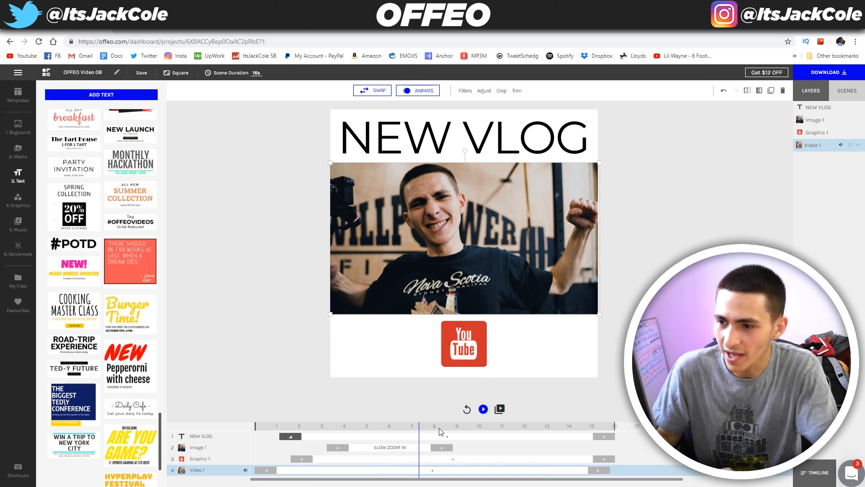
{"action": "left_click", "coordinate": [443, 448]}
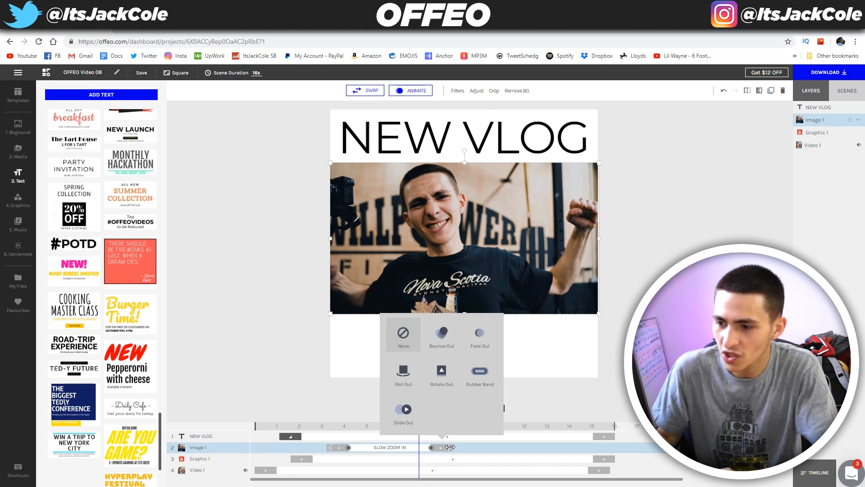
{"action": "left_click_drag", "start_coordinate": [450, 447], "coordinate": [437, 448]}
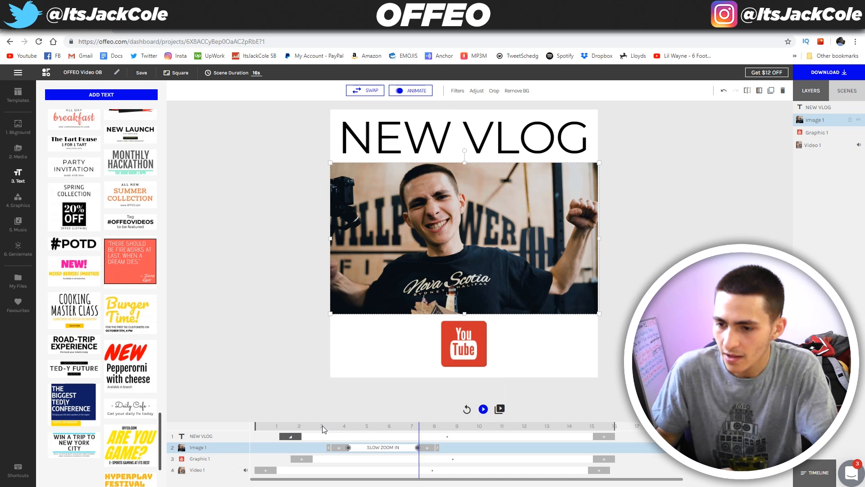
Return the playhead to the start and play the scene to check the shortened gym photo
{"action": "left_click", "coordinate": [273, 426]}
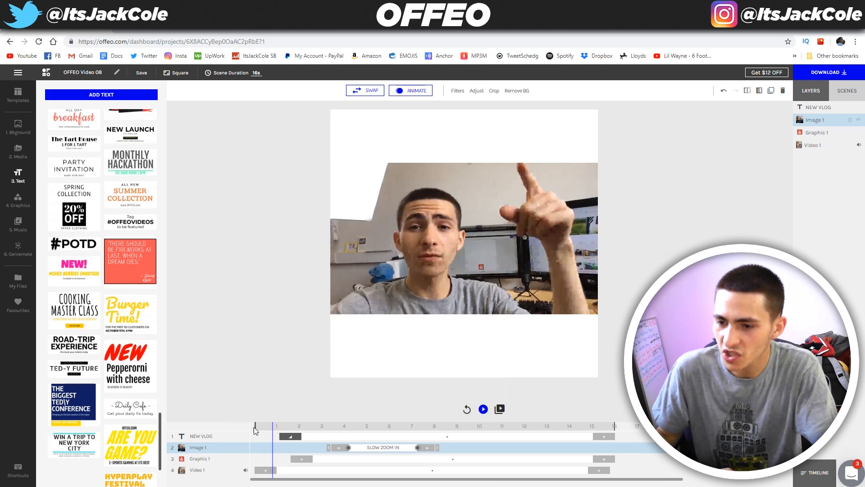
{"action": "left_click", "coordinate": [258, 426]}
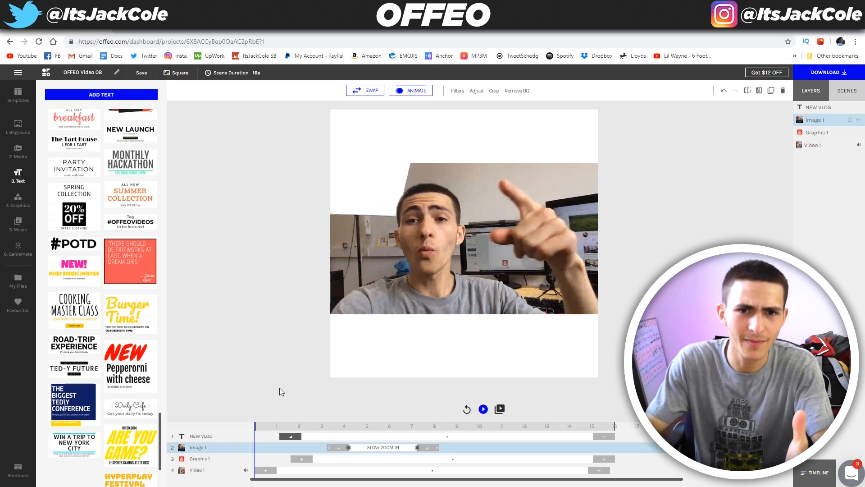
{"action": "left_click", "coordinate": [484, 410]}
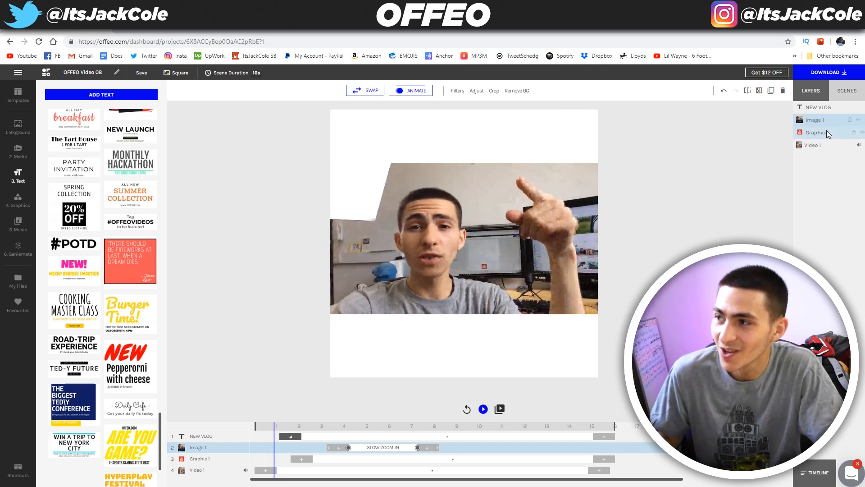
Preview the finished video, export it as MP4 and download the file
{"action": "left_click", "coordinate": [835, 76]}
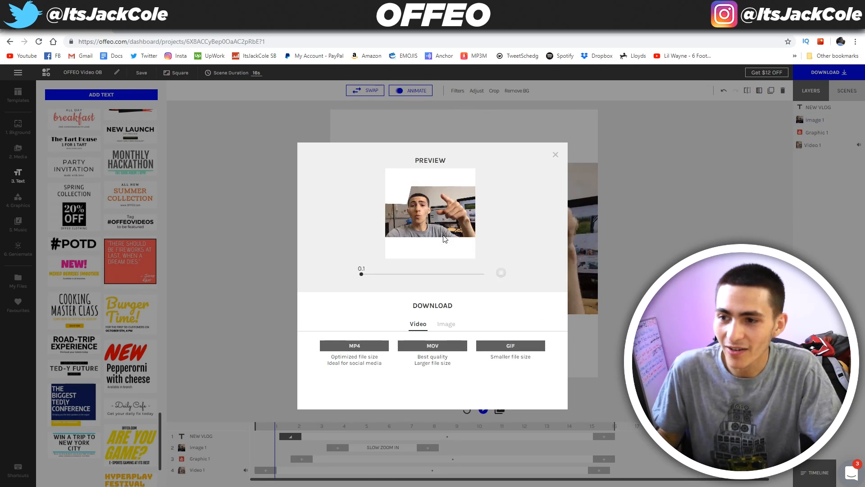
{"action": "left_click", "coordinate": [501, 272]}
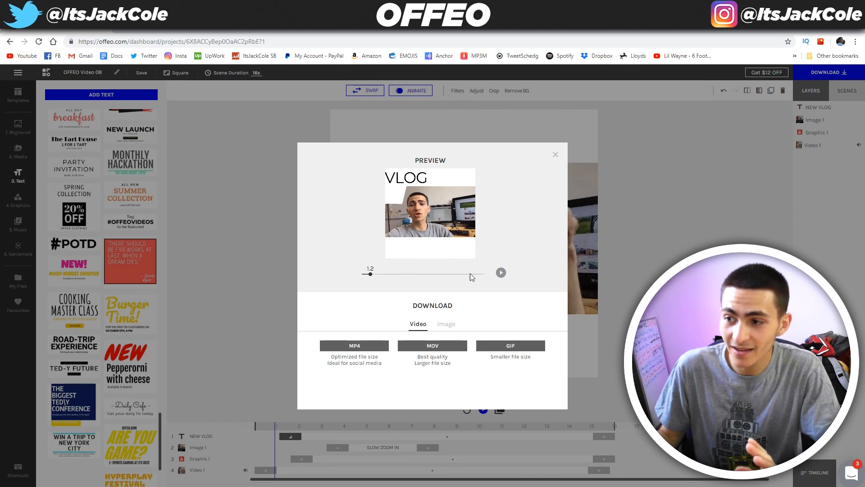
{"action": "left_click", "coordinate": [355, 346]}
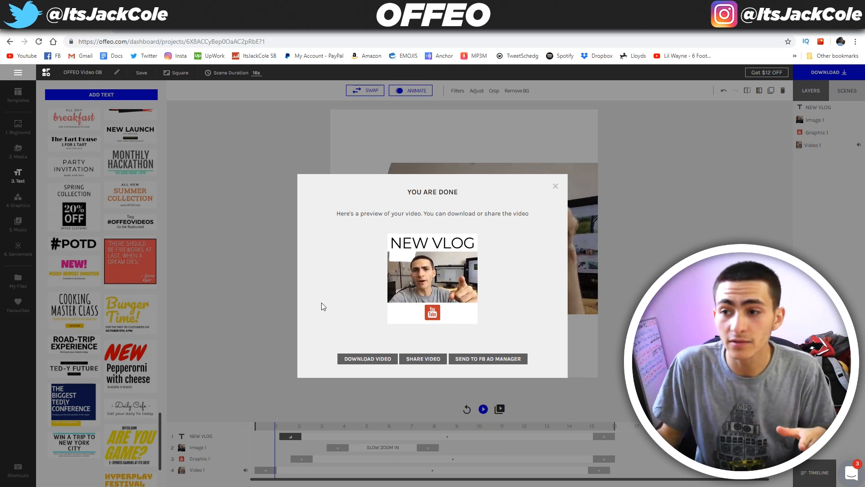
{"action": "left_click", "coordinate": [369, 359]}
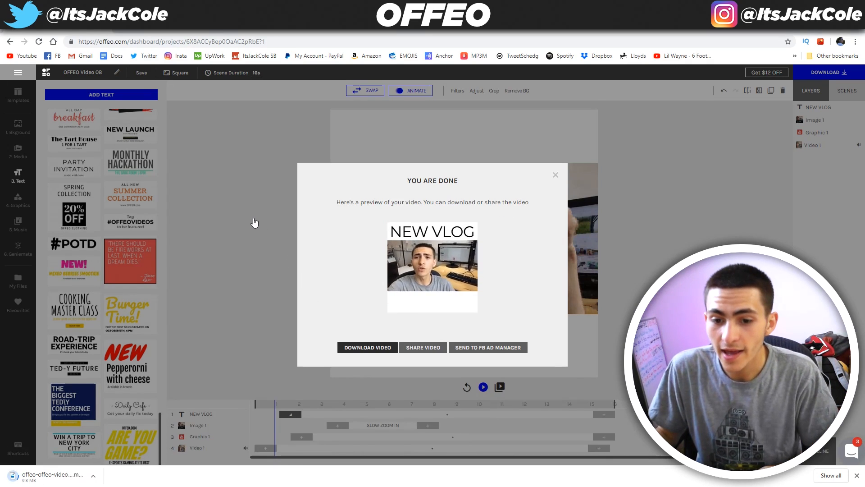
Open the downloaded MP4 in the video player, and narrow, heighten and reposition the player window over the project
{"action": "left_click", "coordinate": [60, 477]}
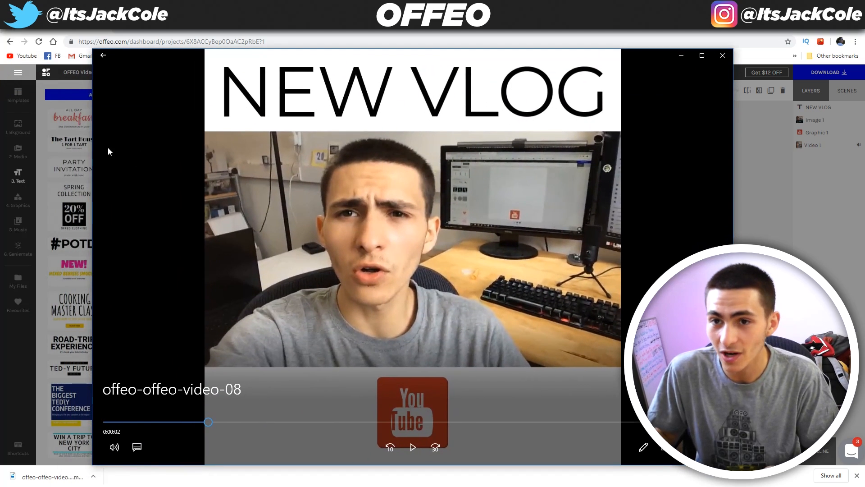
{"action": "left_click_drag", "start_coordinate": [94, 142], "coordinate": [315, 142]}
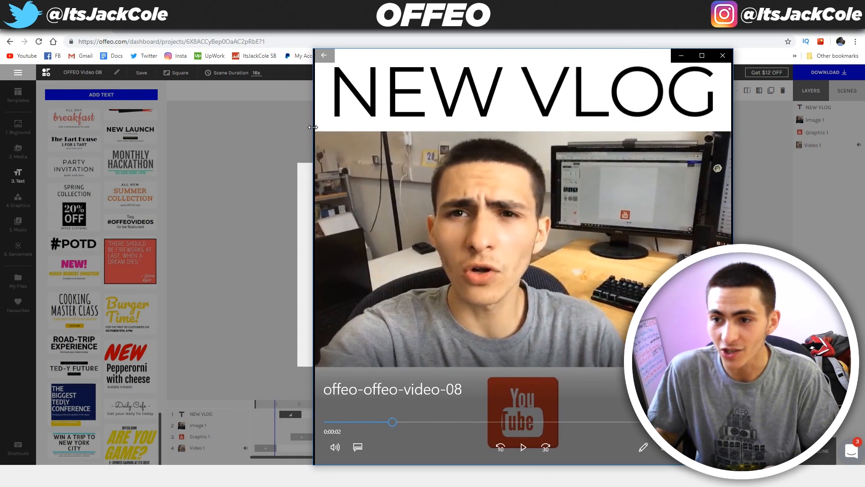
{"action": "left_click_drag", "start_coordinate": [445, 49], "coordinate": [445, 2]}
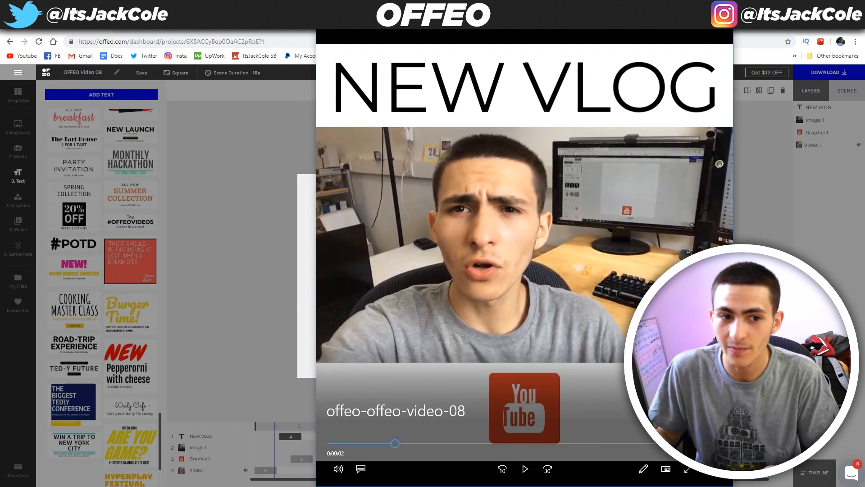
{"action": "left_click_drag", "start_coordinate": [473, 29], "coordinate": [258, 29]}
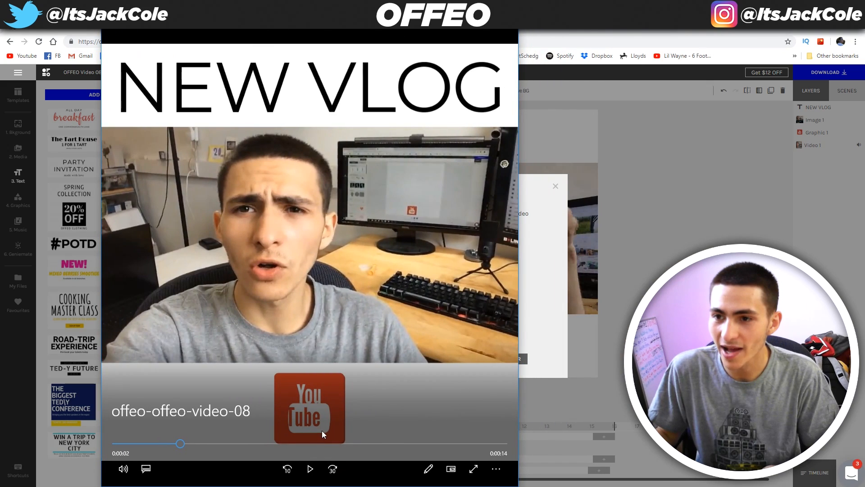
Play the downloaded video from the beginning, and skip through it to about 14 seconds
{"action": "left_click_drag", "start_coordinate": [165, 443], "coordinate": [118, 443]}
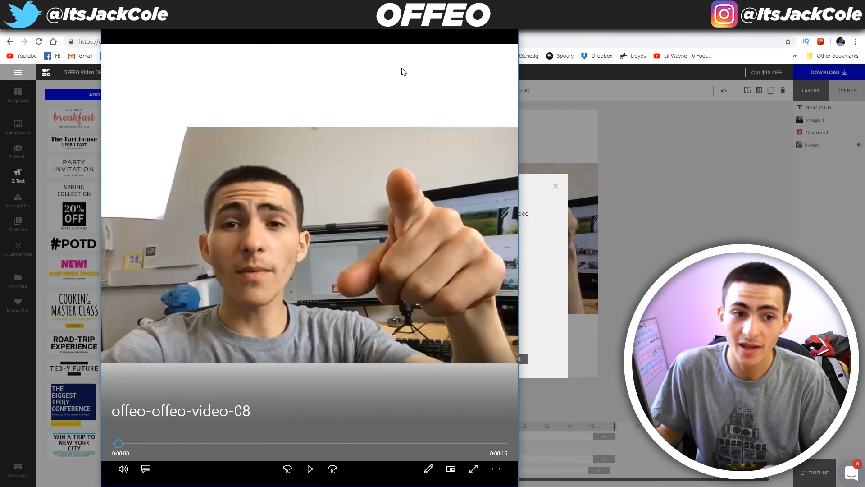
{"action": "left_click", "coordinate": [310, 469]}
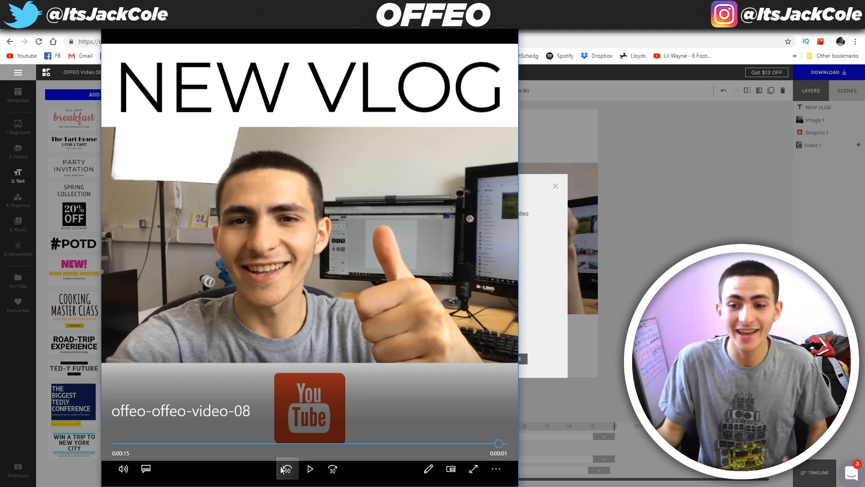
{"action": "left_click", "coordinate": [310, 469]}
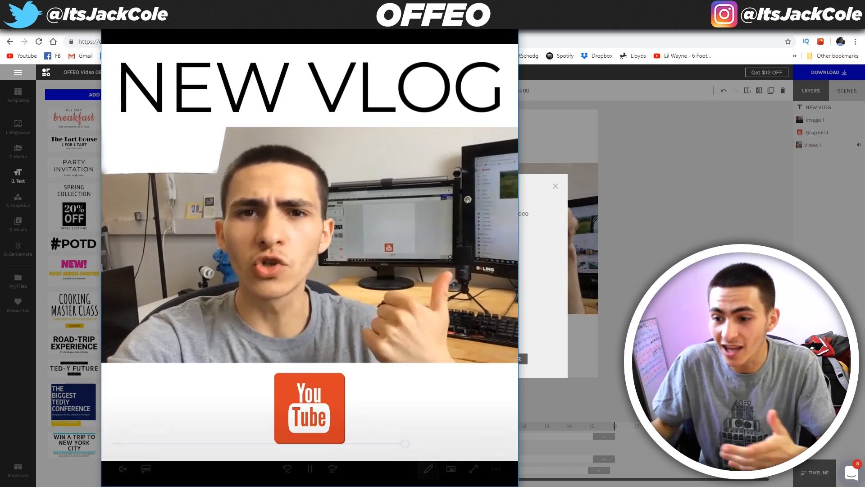
{"action": "left_click", "coordinate": [341, 445]}
{"action": "left_click_drag", "start_coordinate": [304, 445], "coordinate": [458, 447]}
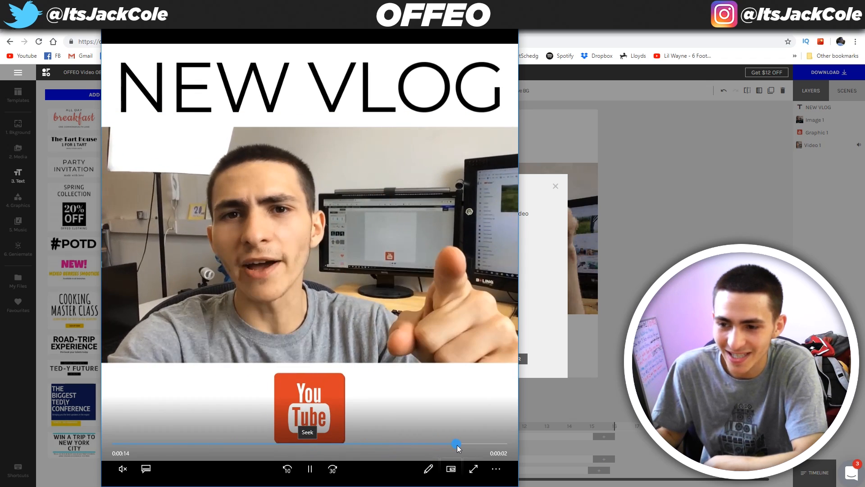
{"action": "left_click", "coordinate": [308, 471]}
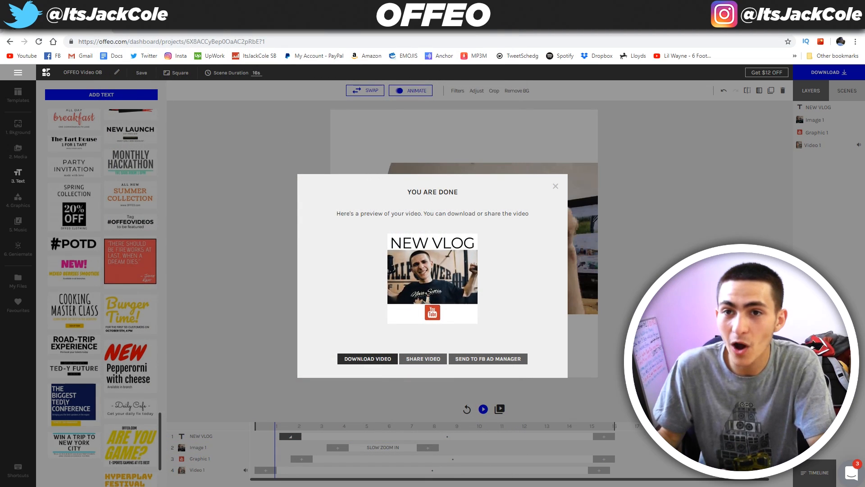
Search the web for "offeo" in a new browser tab and open OFFEO's pricing page
{"action": "key", "text": "ctrl+t"}
{"action": "type", "text": "offeo"}
{"action": "key", "text": "Return"}
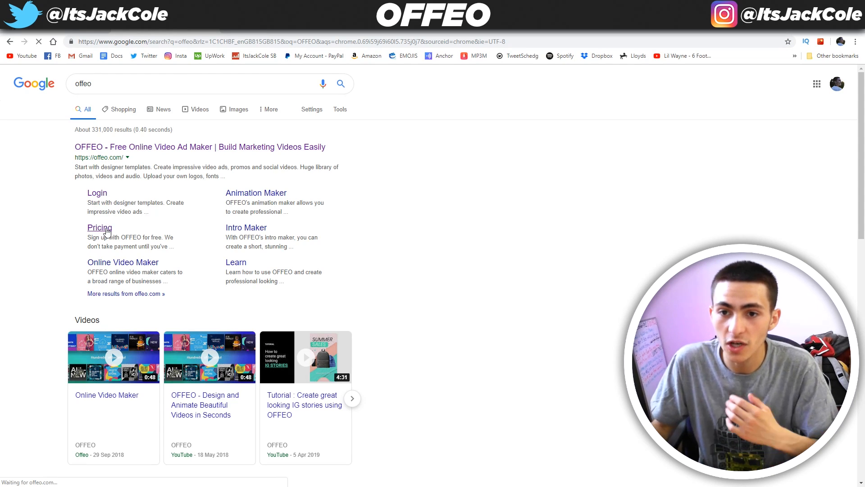
{"action": "left_click", "coordinate": [100, 228]}
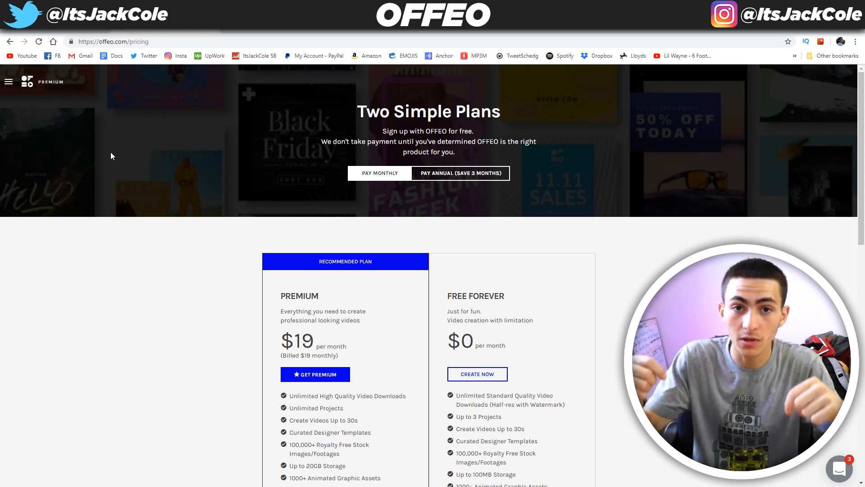
Check the annual payment option, glance back at the exported project's tab, and return to the pricing page
{"action": "left_click", "coordinate": [473, 171]}
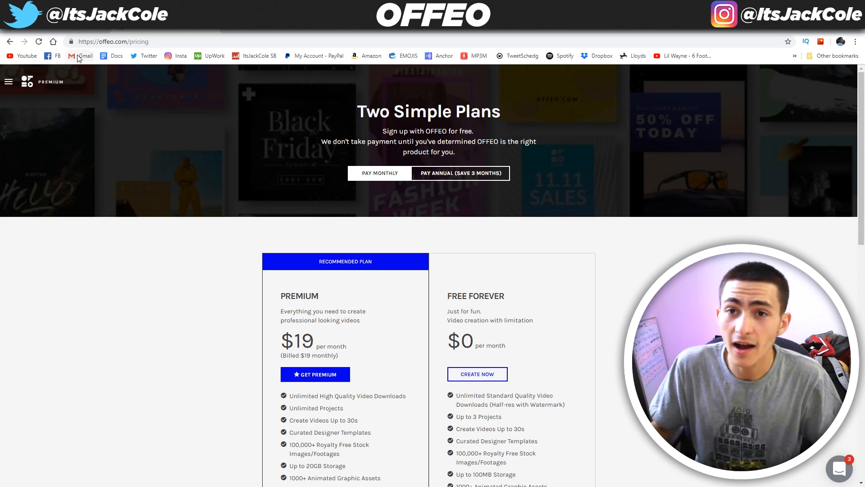
{"action": "left_click", "coordinate": [90, 20]}
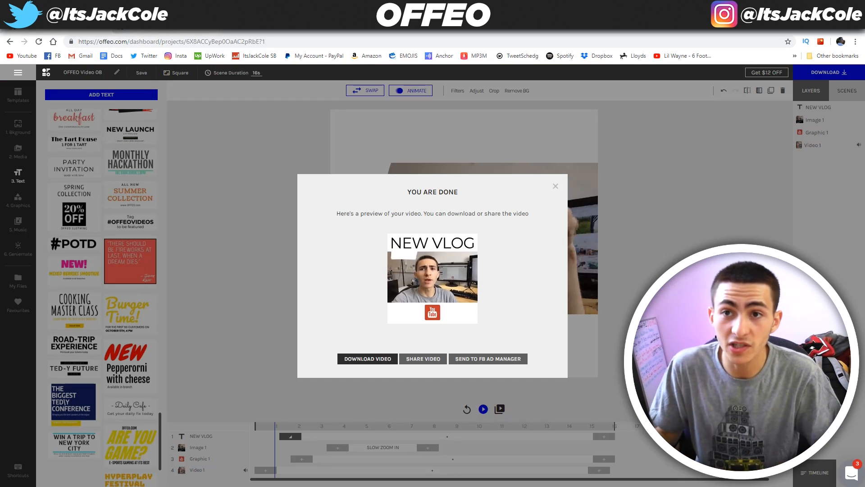
{"action": "left_click", "coordinate": [149, 20]}
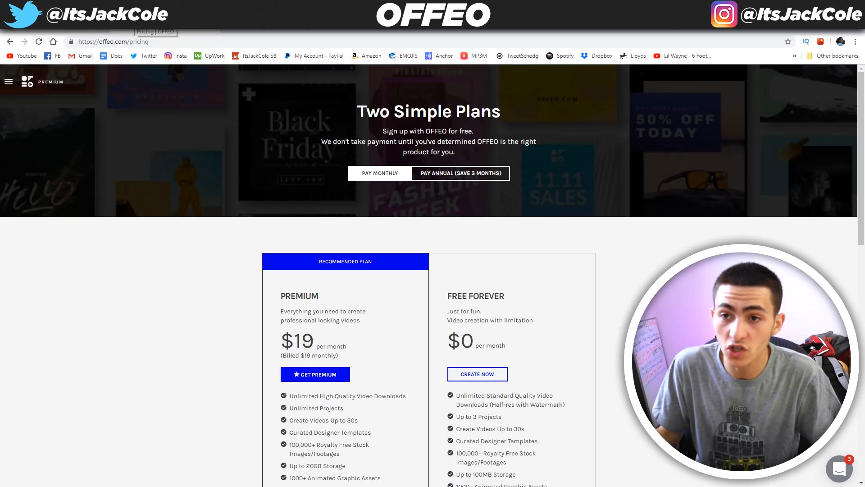